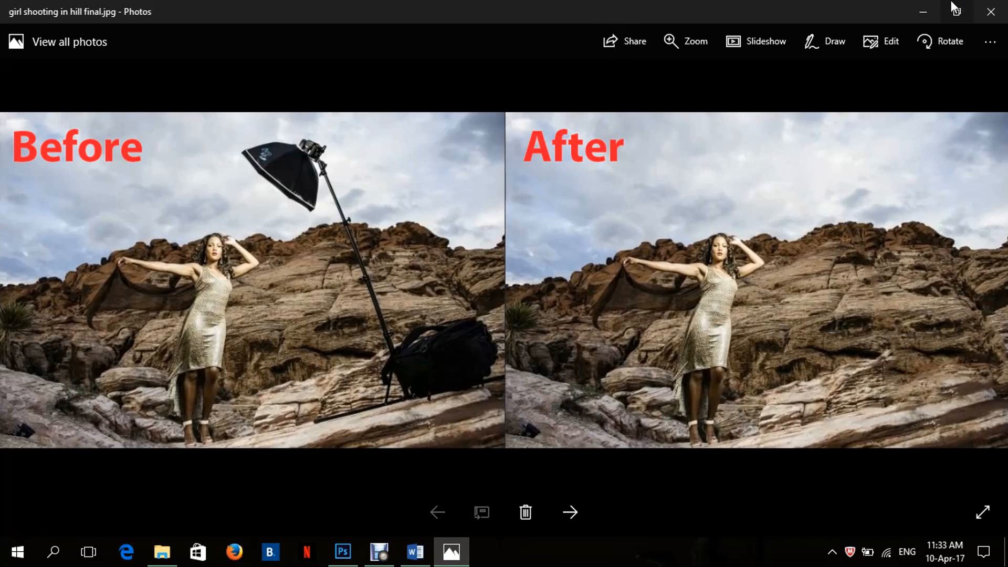
Step: Open girl shooting in hill.jpg in Photoshop and close the retouched teen-girl image without saving
left_click(991, 12)
left_click_drag(275, 145, 468, 52)
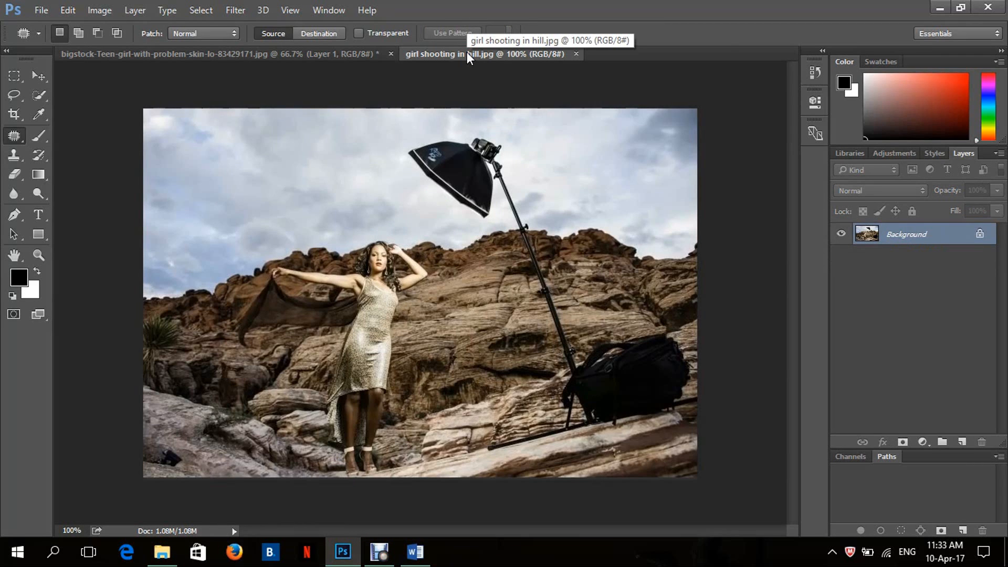
left_click(337, 51)
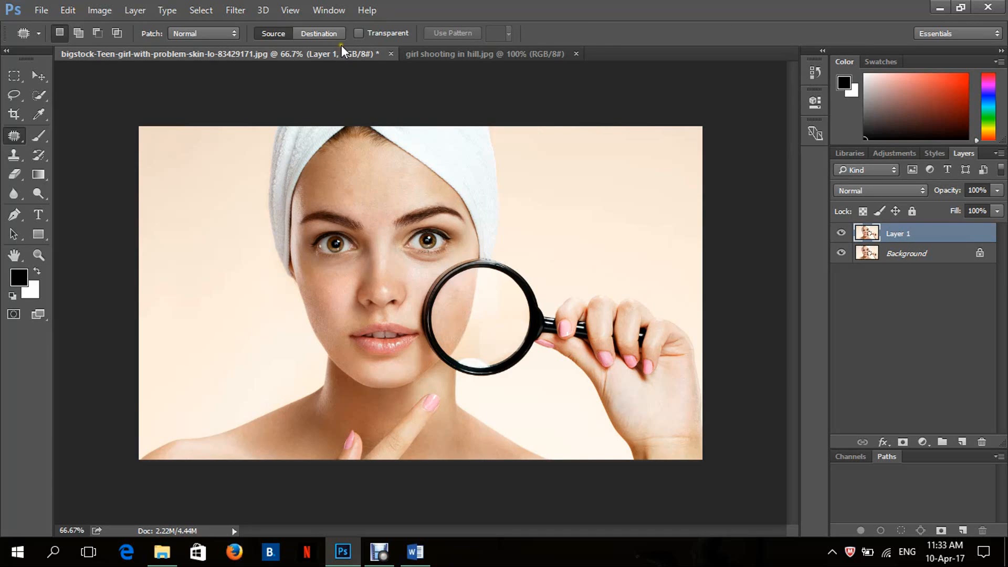
key("ctrl+w")
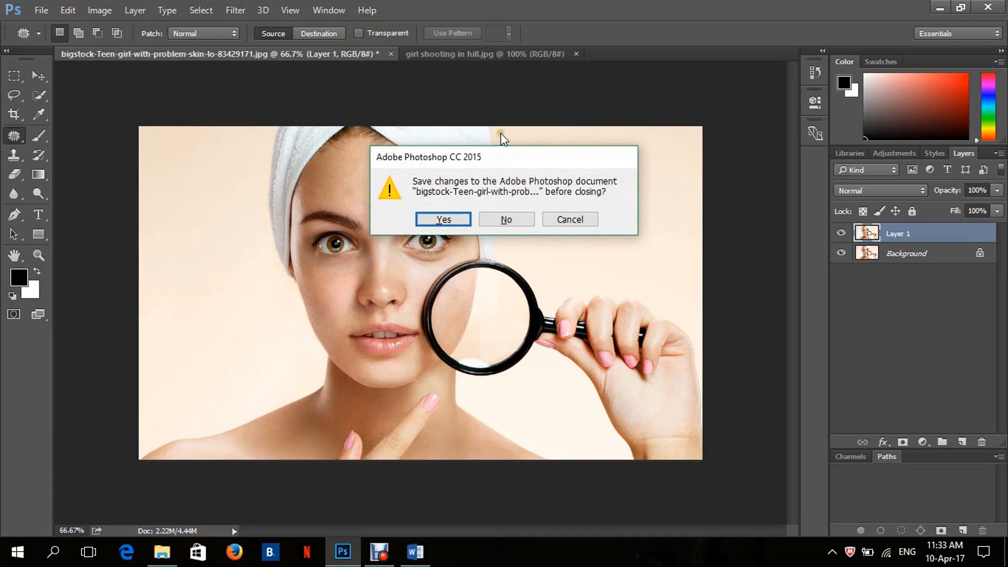
left_click(517, 224)
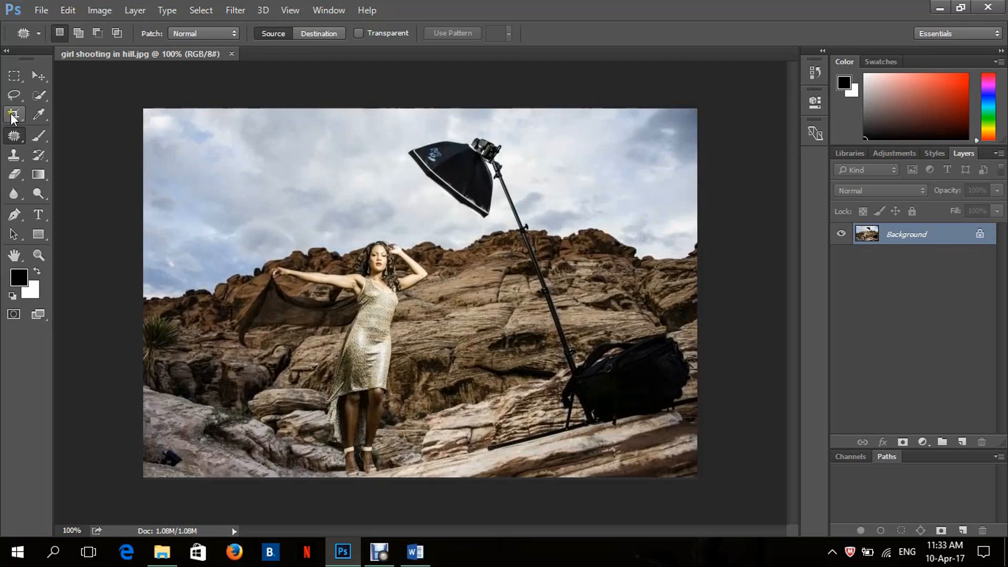
Step: Activate the Content-Aware Move tool and switch to the Lasso tool
right_click(14, 136)
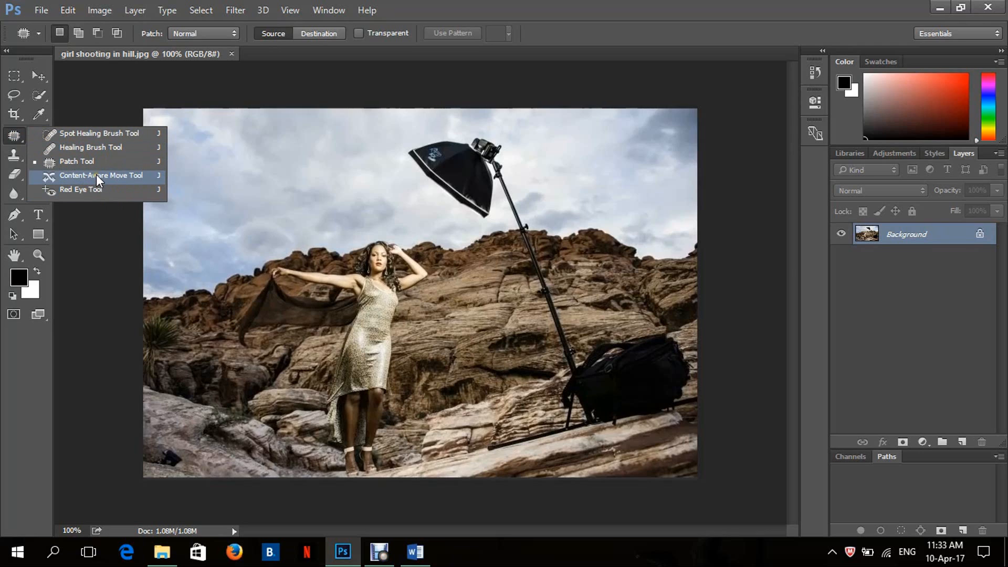
left_click(131, 176)
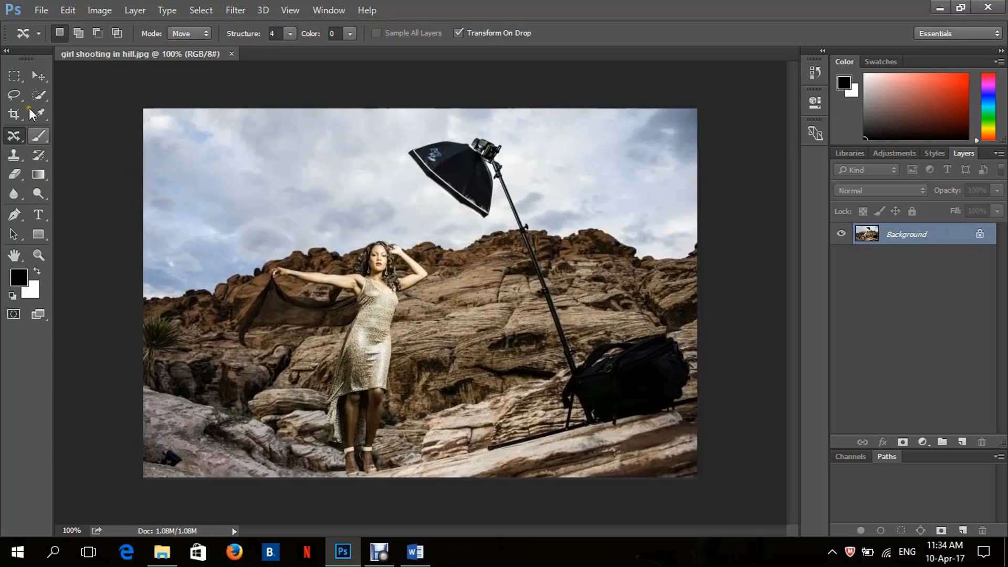
left_click(15, 97)
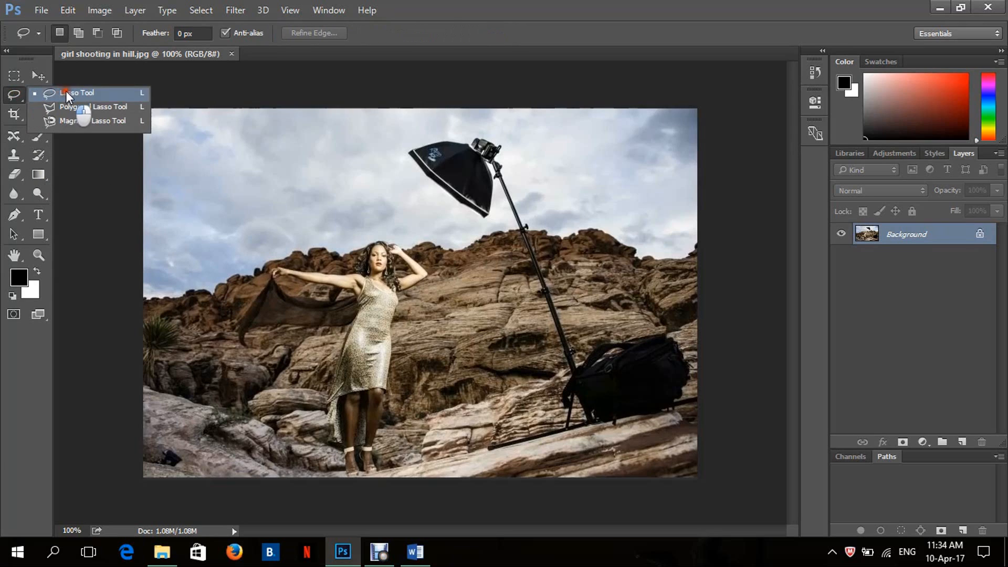
left_click(76, 91)
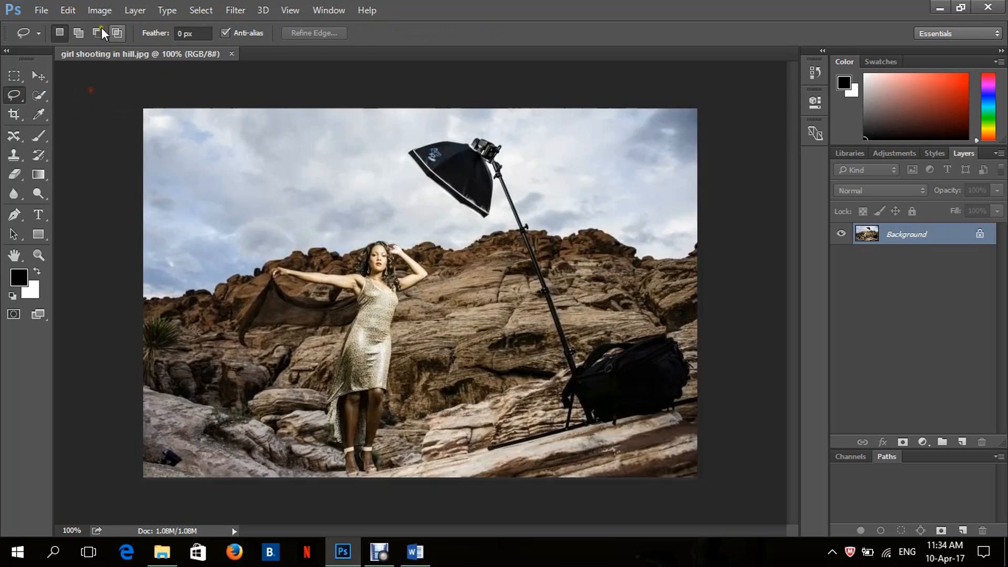
left_click(42, 12)
left_click(69, 37)
left_click(452, 332)
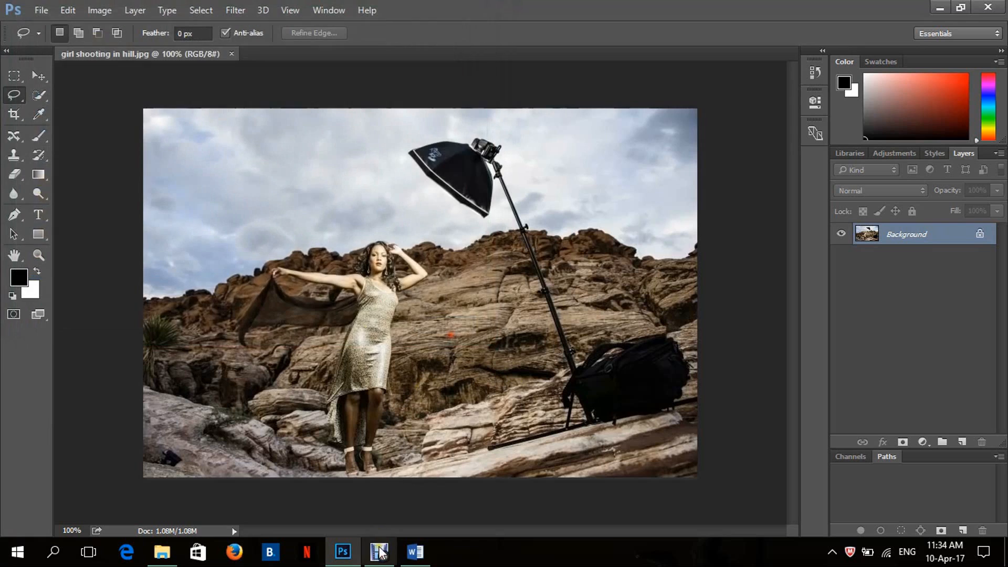
Step: Open the bigstock-Teen-girl-with-problem-skin image from the 02 Retouching folder in Photoshop
left_click(177, 551)
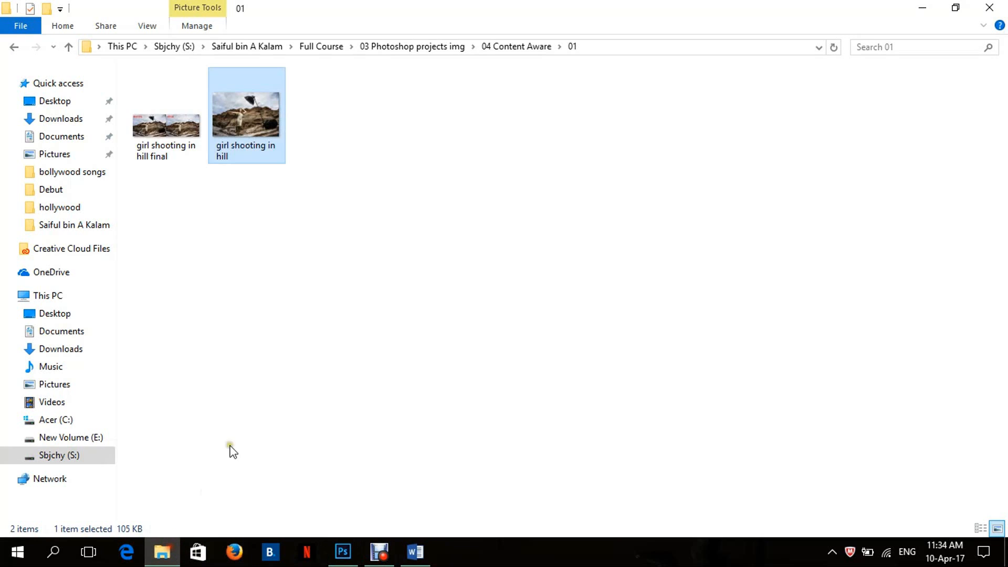
left_click(12, 48)
left_click(11, 48)
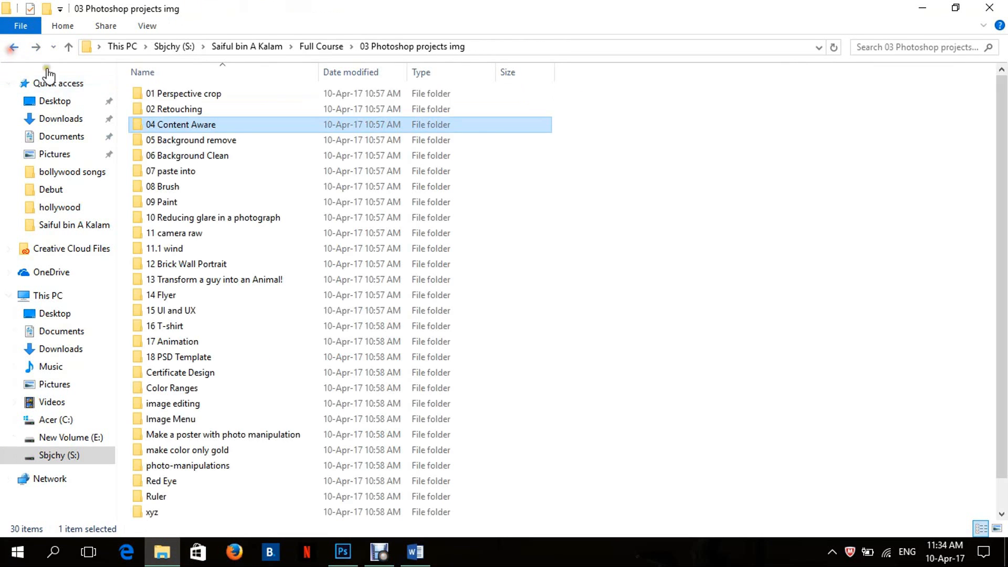
double_click(178, 109)
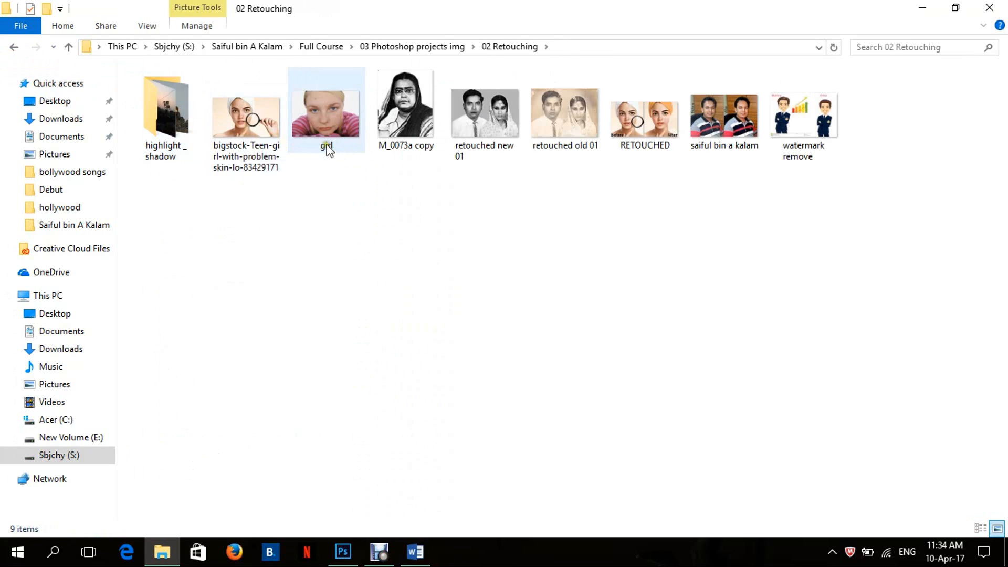
left_click_drag(268, 121, 280, 52)
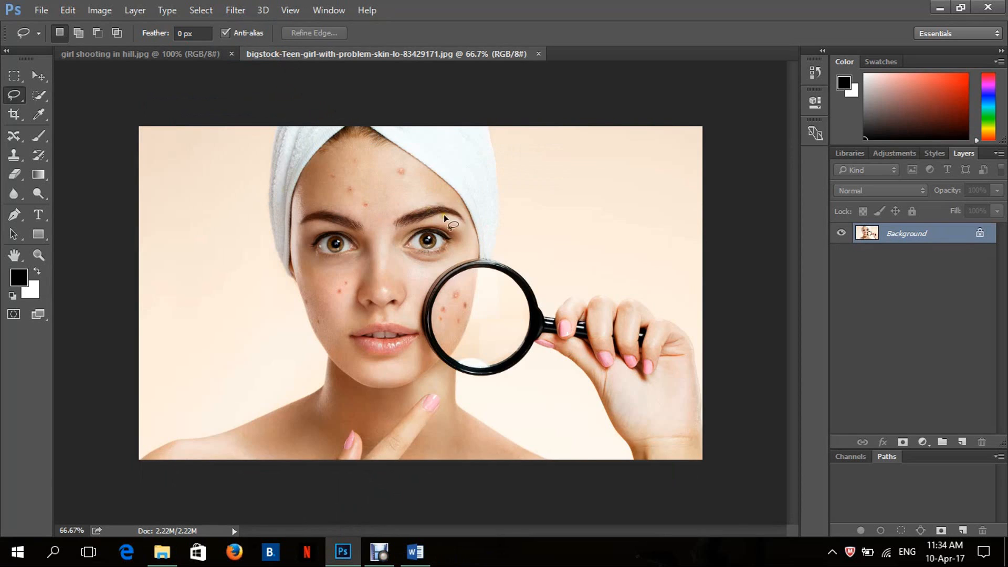
Step: Lasso the large forehead blemish, try shifting it onto the clear skin beside it, and undo the shift
scroll(400, 226, "up", 2)
left_click_drag(351, 183, 387, 248)
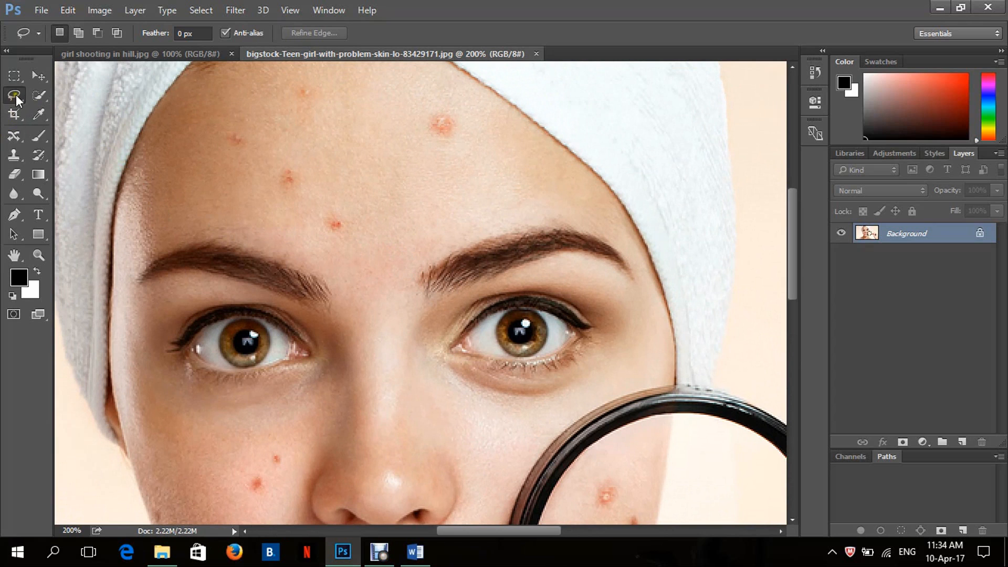
left_click(14, 136)
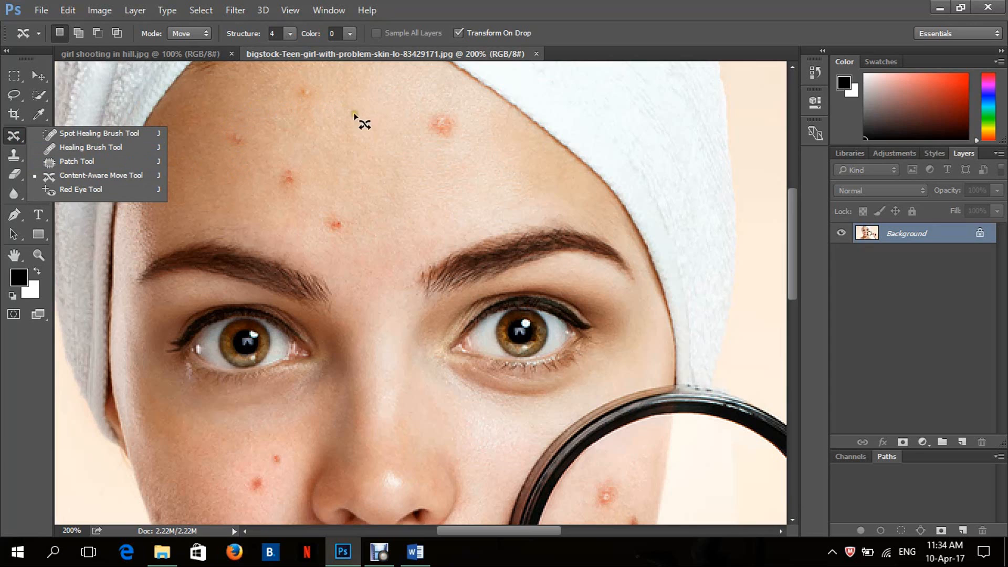
left_click(16, 92)
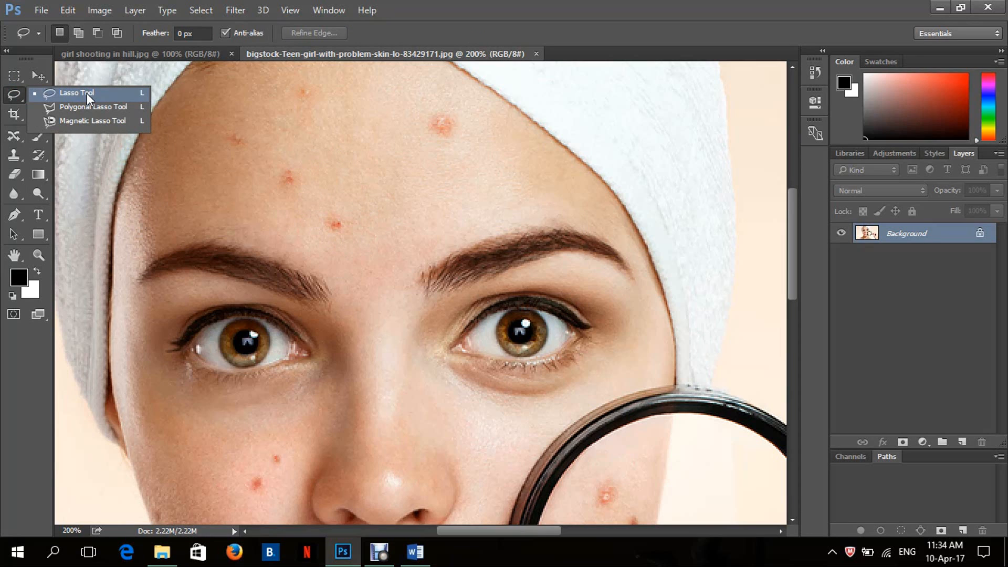
left_click(87, 93)
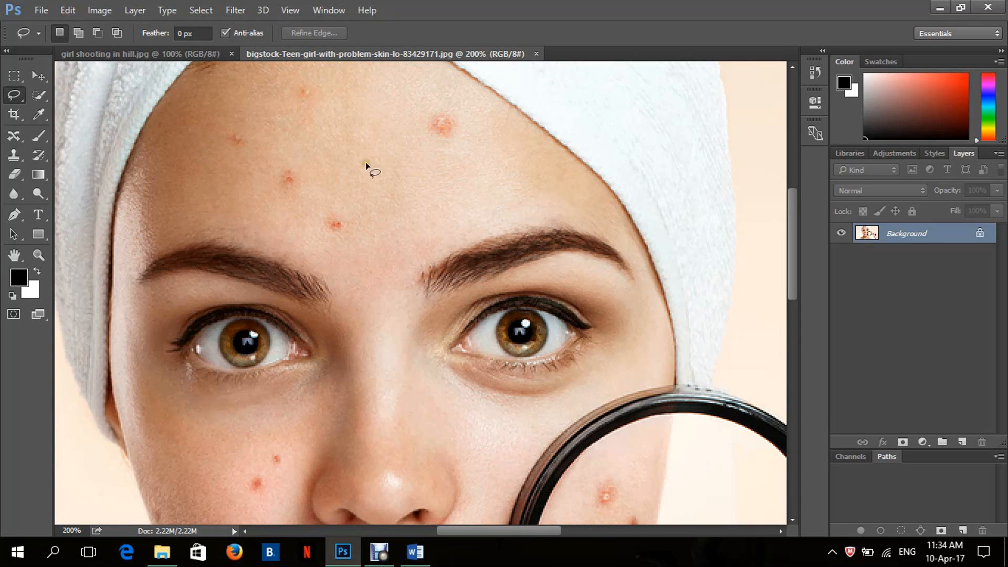
mouse_move(455, 142)
left_mouse_down()
mouse_move(442, 139)
mouse_move(427, 112)
mouse_move(457, 109)
mouse_move(462, 138)
mouse_move(423, 136)
mouse_move(387, 164)
left_mouse_up()
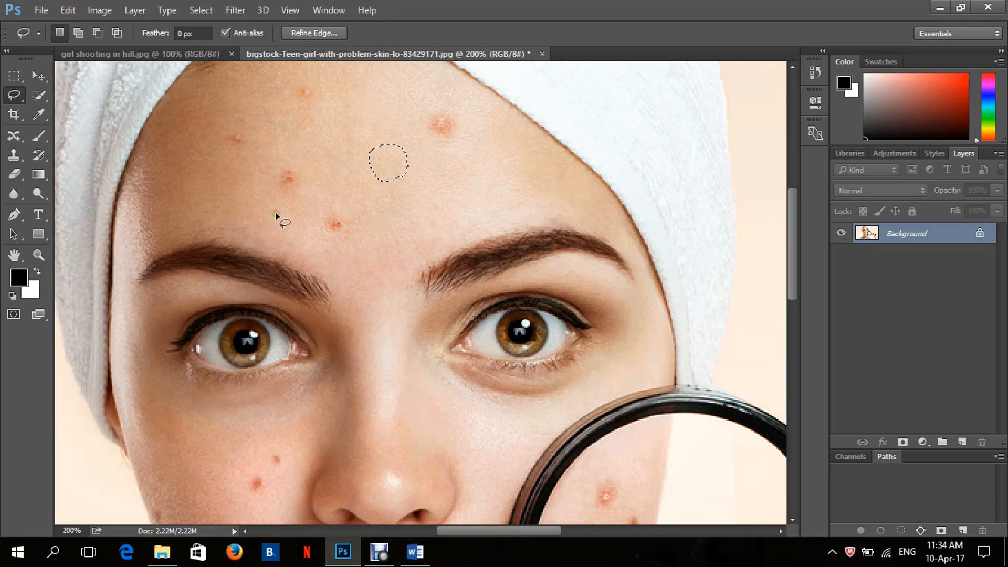
key("ctrl+z")
Step: Patch the lassoed forehead blemish with clear skin beside it using the Patch tool, and close the image without saving
left_click(14, 136)
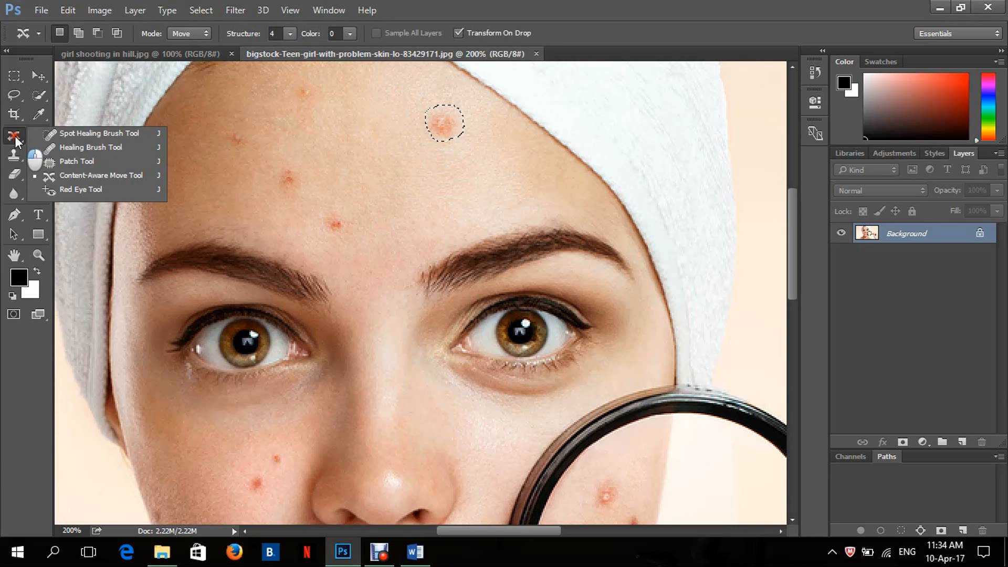
left_click(89, 170)
left_click_drag(443, 124, 387, 138)
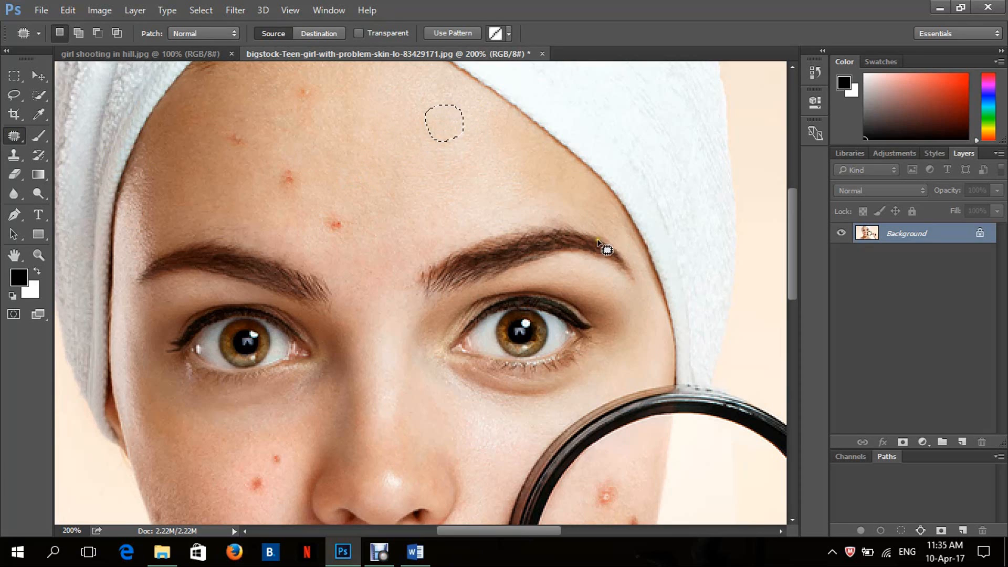
key("ctrl+w")
left_click(505, 215)
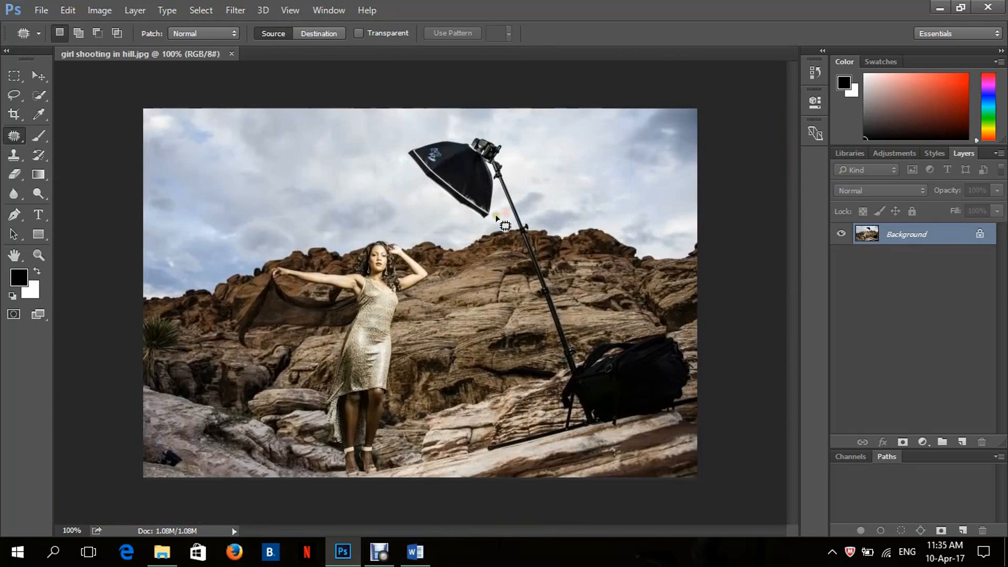
Step: Outline the softbox light, its stand and the black bag in one selection with the Content-Aware Move tool
right_click(14, 138)
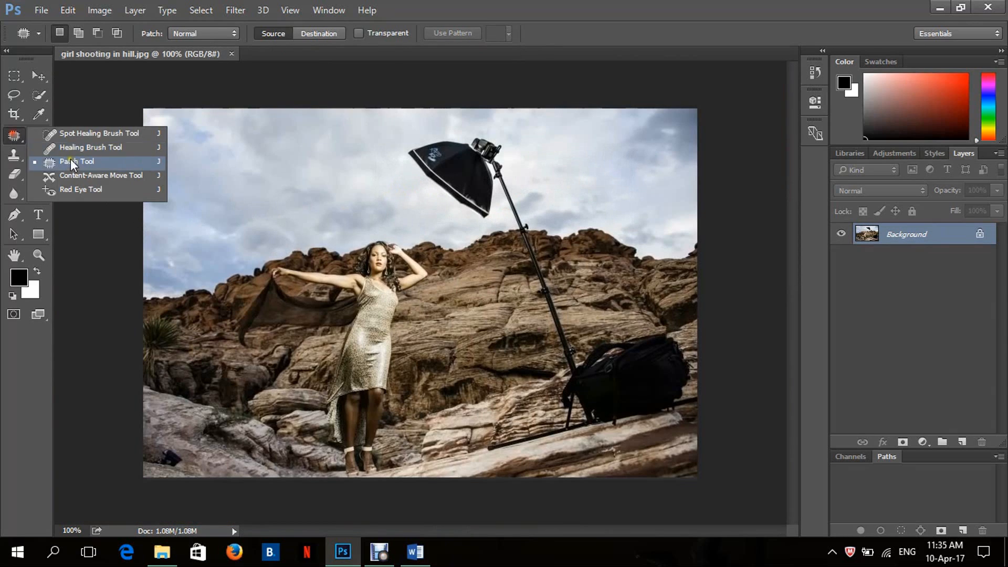
left_click(82, 174)
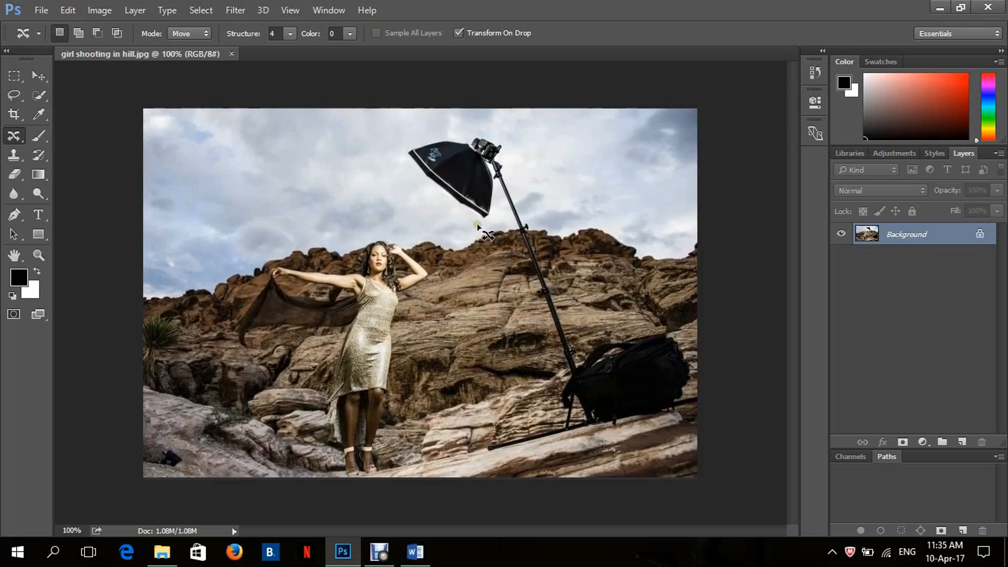
left_click(440, 200)
mouse_move(440, 200)
left_mouse_down()
mouse_move(403, 151)
mouse_move(494, 135)
mouse_move(542, 267)
mouse_move(580, 327)
mouse_move(594, 339)
mouse_move(618, 329)
mouse_move(682, 331)
mouse_move(691, 344)
mouse_move(677, 409)
mouse_move(628, 428)
mouse_move(480, 447)
mouse_move(498, 450)
mouse_move(562, 423)
mouse_move(559, 350)
mouse_move(517, 243)
mouse_move(500, 208)
mouse_move(480, 220)
left_mouse_up()
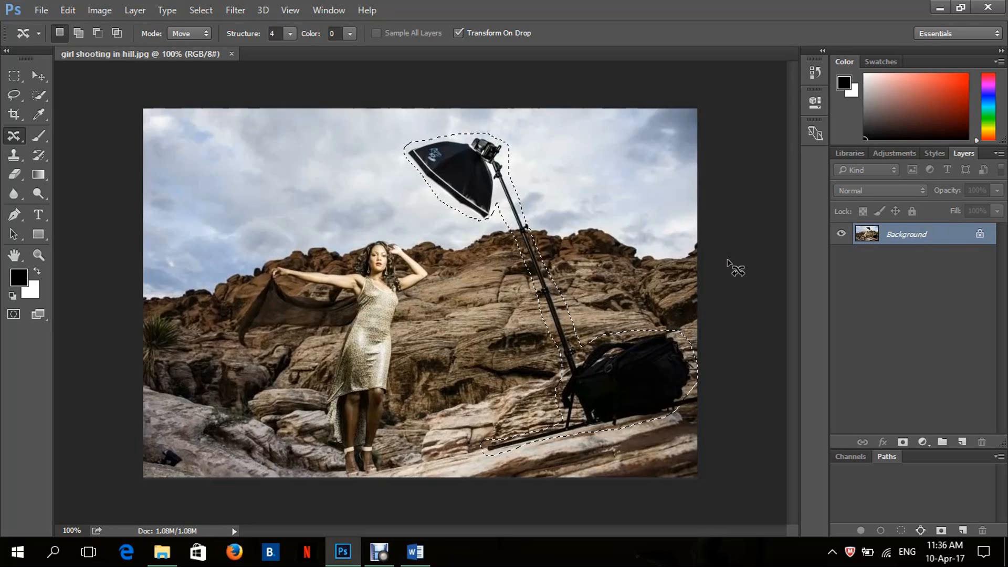
Step: Fill the selection with Content-Aware contents in Normal mode at 100% opacity, and deselect it
key("shift+F5")
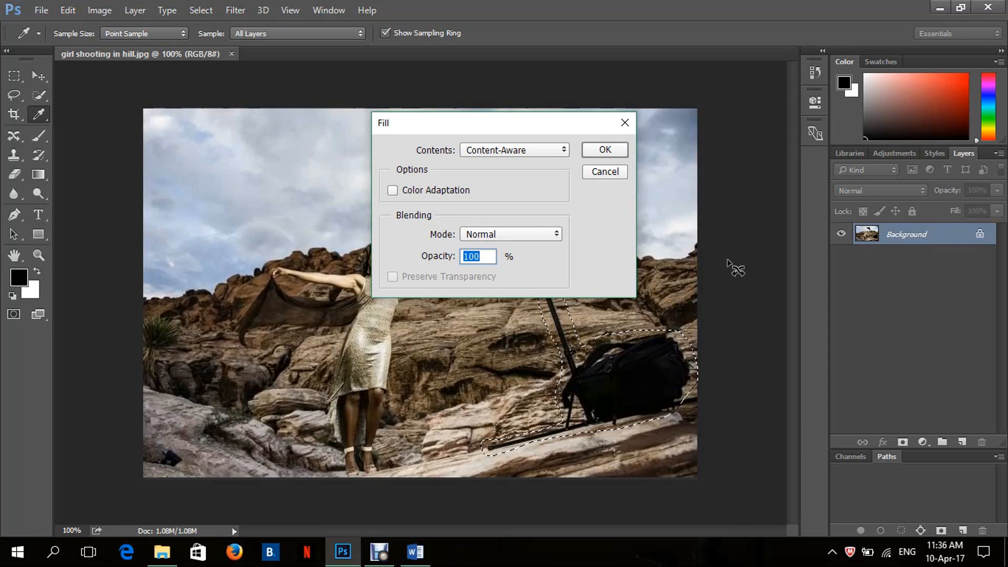
left_click_drag(435, 126, 724, 80)
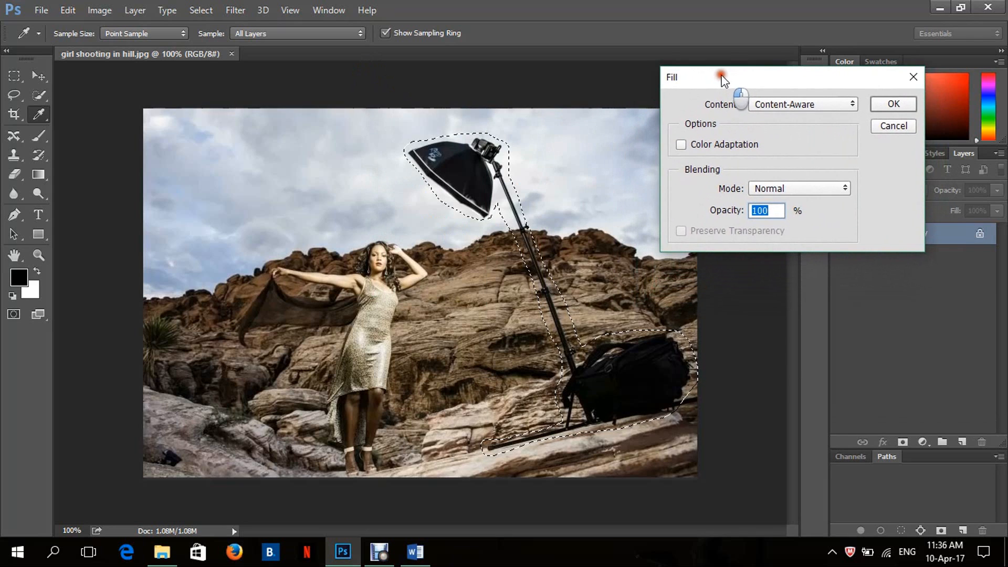
left_click(815, 106)
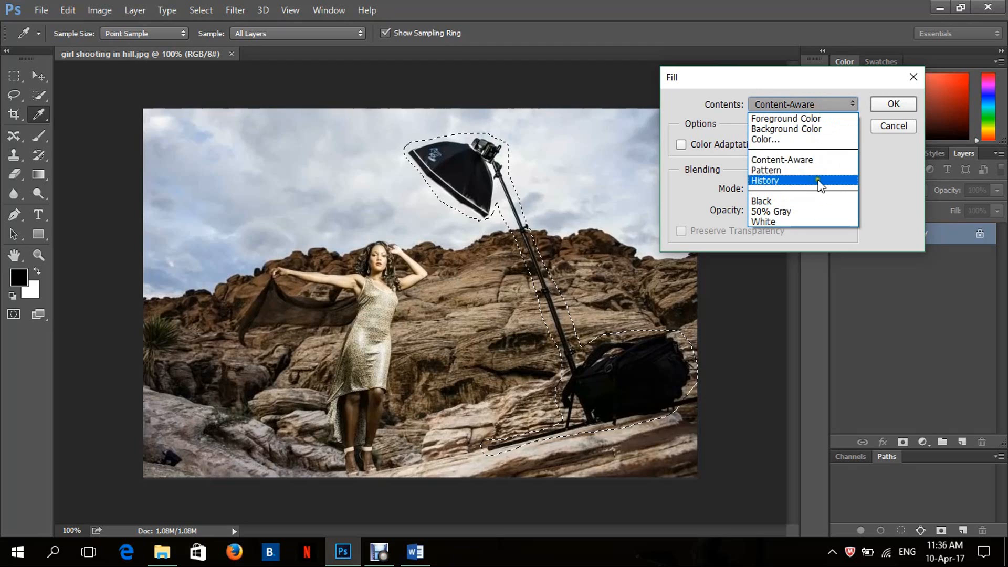
left_click(810, 118)
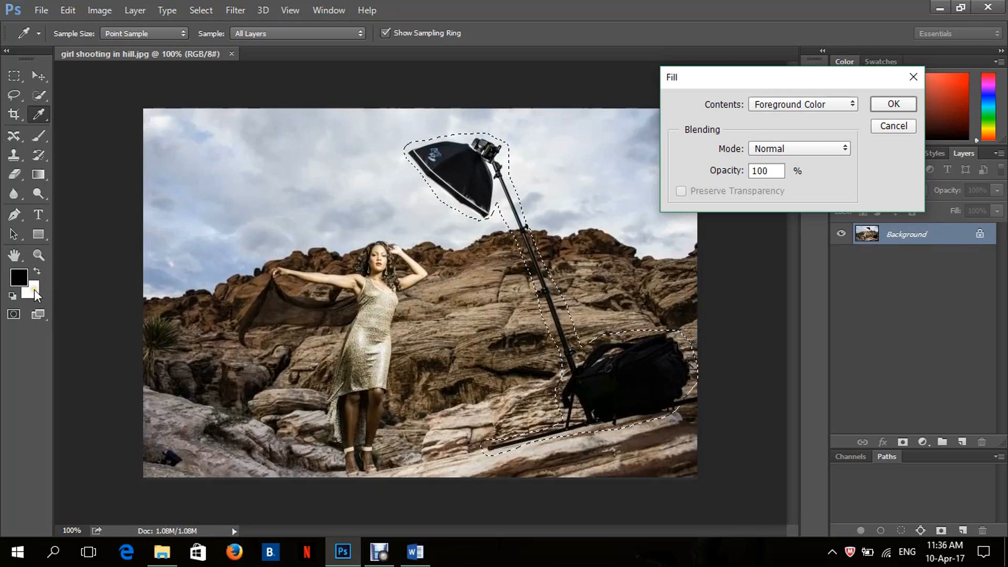
left_click(782, 106)
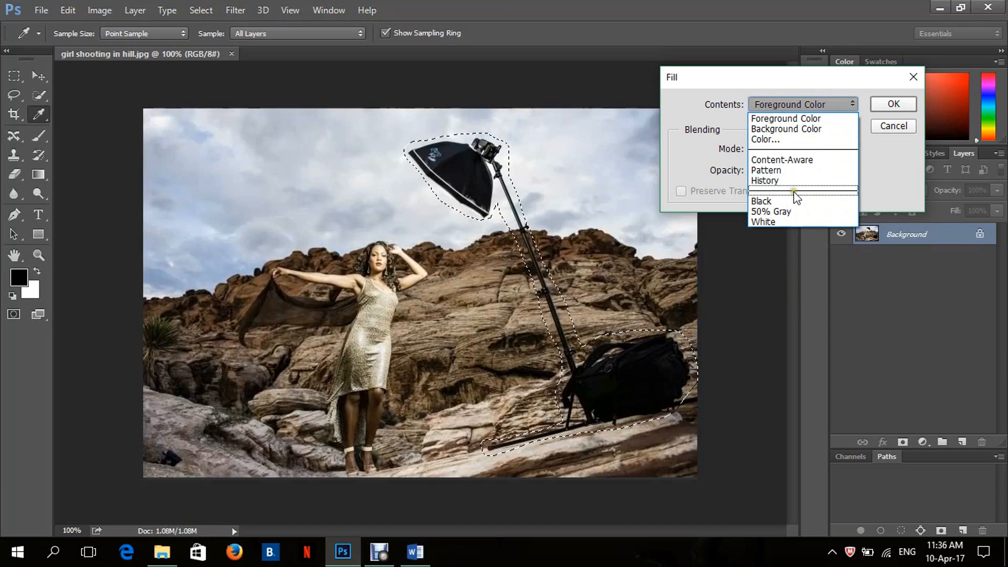
left_click(807, 167)
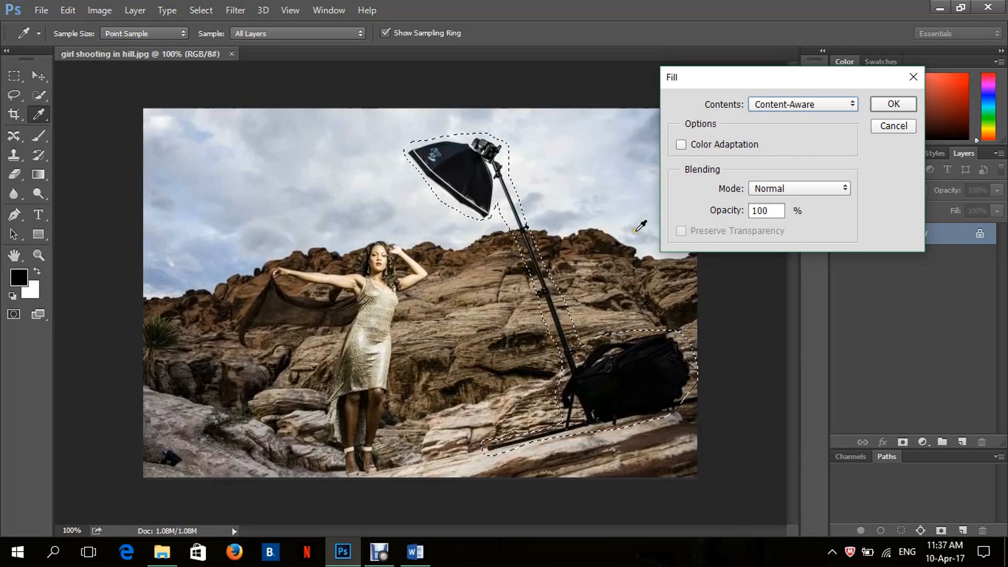
left_click(904, 109)
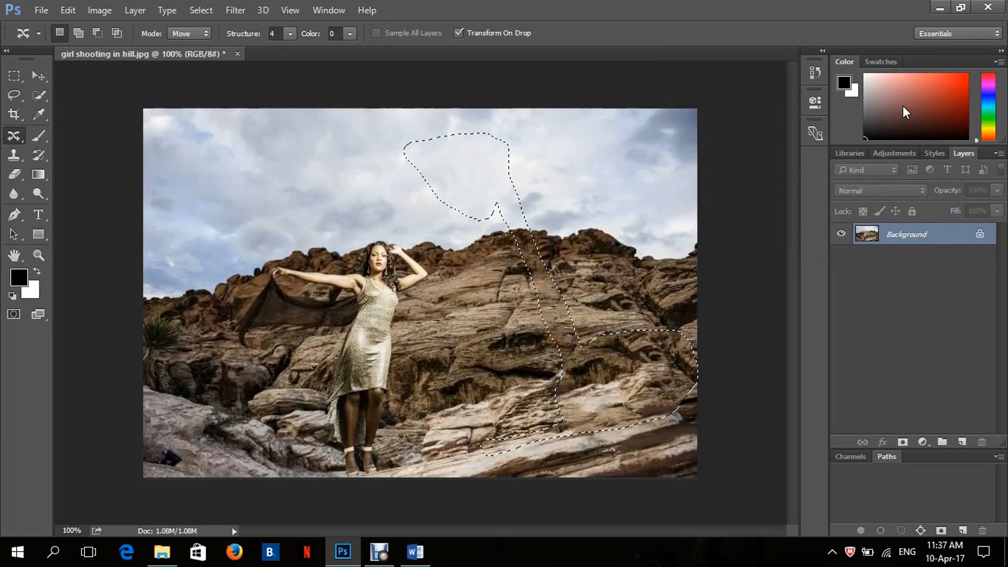
key("ctrl+d")
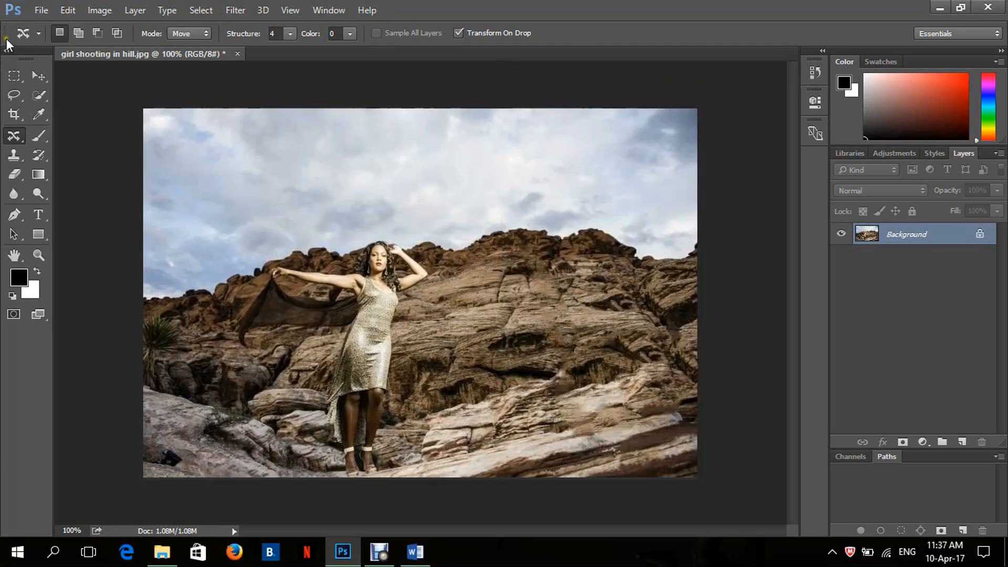
Step: Switch to the Move tool and close girl shooting in hill.jpg without saving the changes
left_click(39, 76)
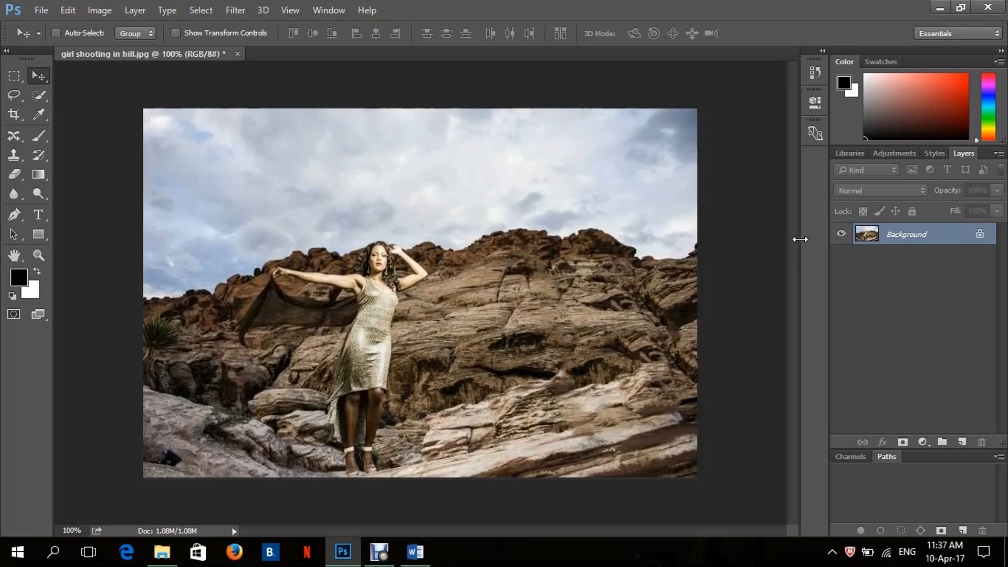
key("ctrl+w")
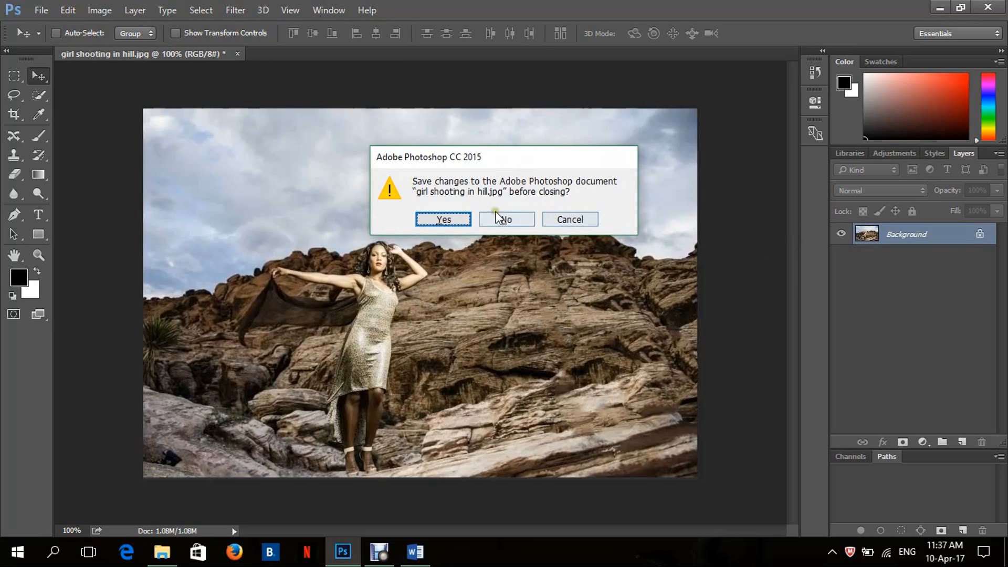
left_click(490, 224)
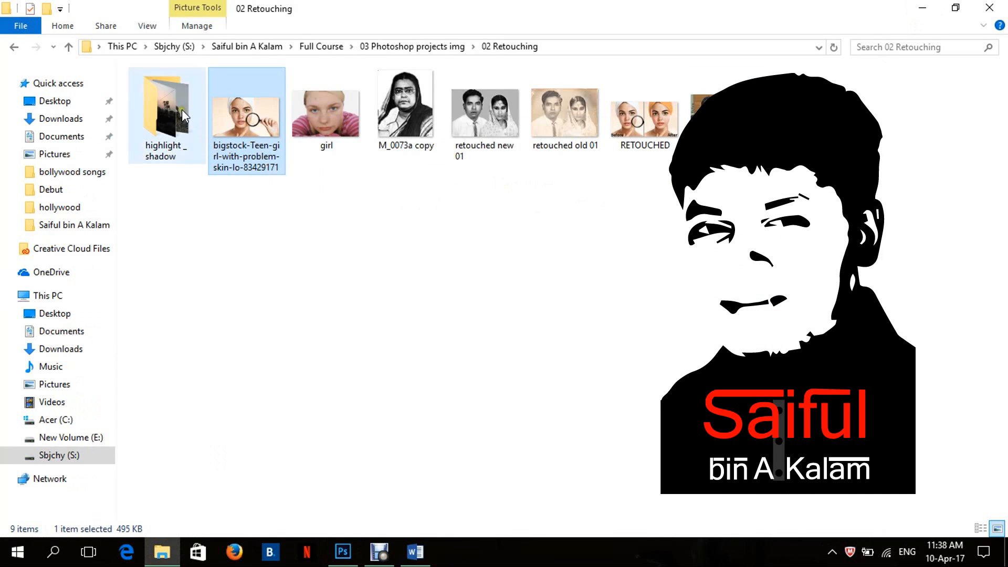
Step: Browse to subfolder 02 of the 04 Content Aware folder and view the before/after picture river final, closing it when done
left_click(14, 48)
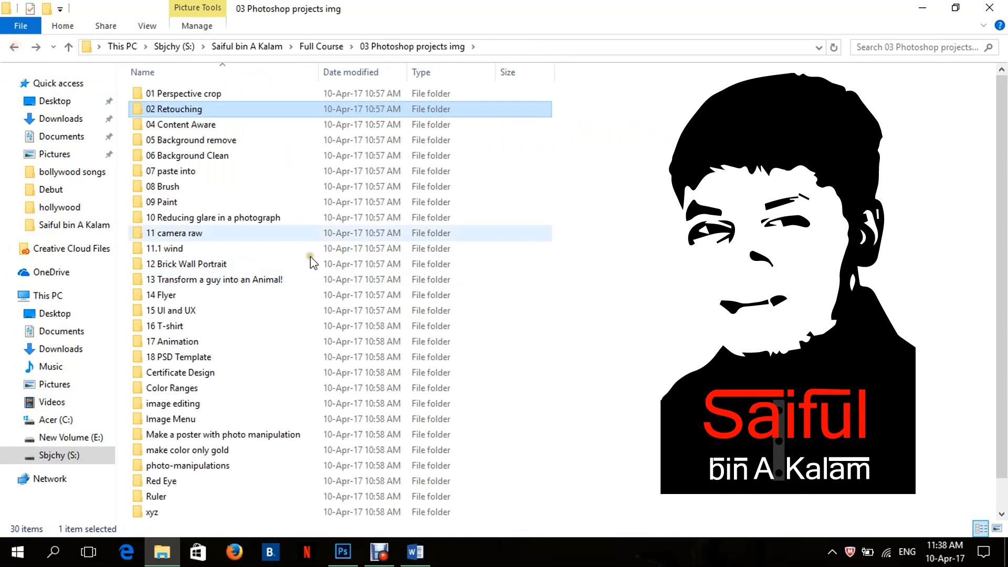
double_click(215, 126)
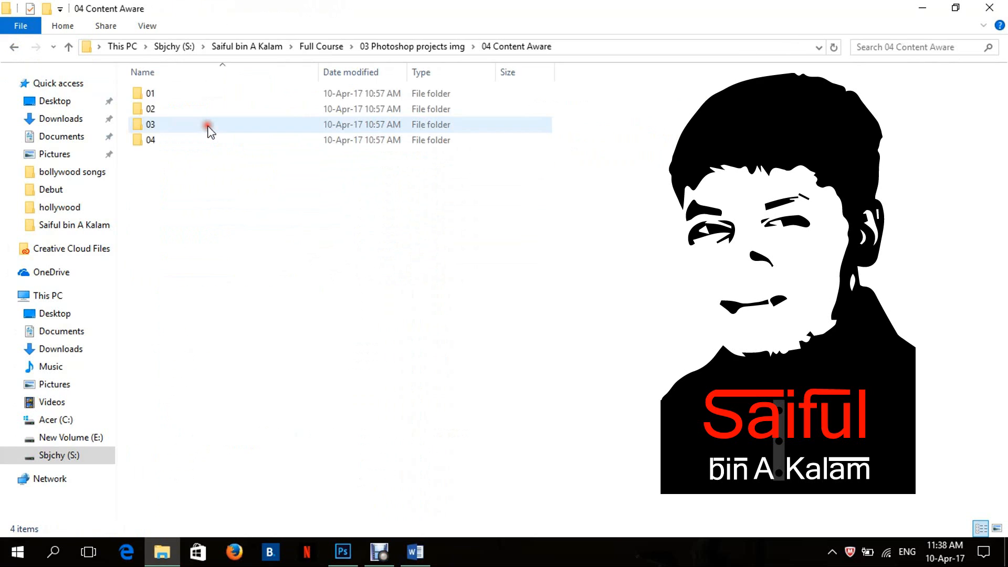
double_click(175, 113)
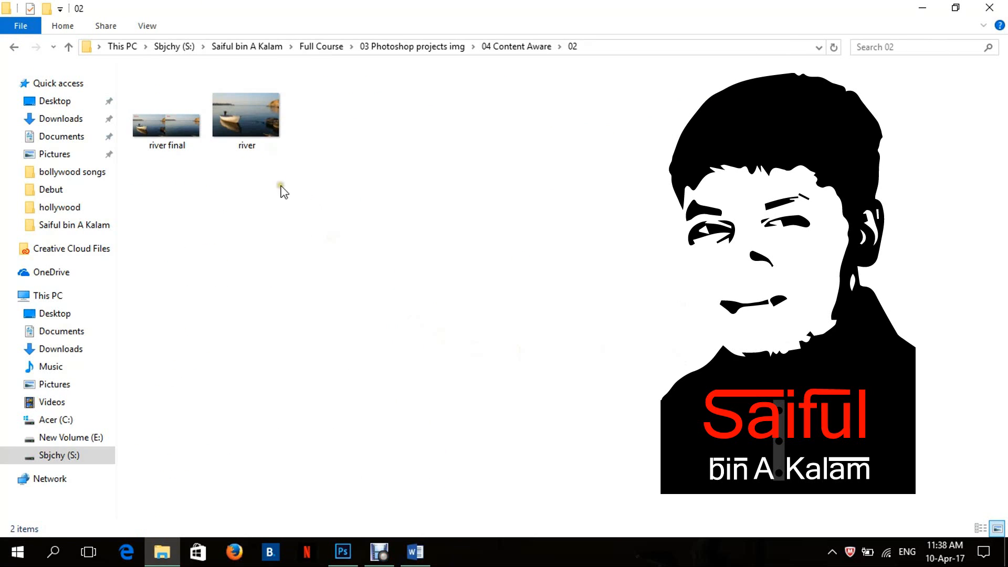
left_click(165, 121)
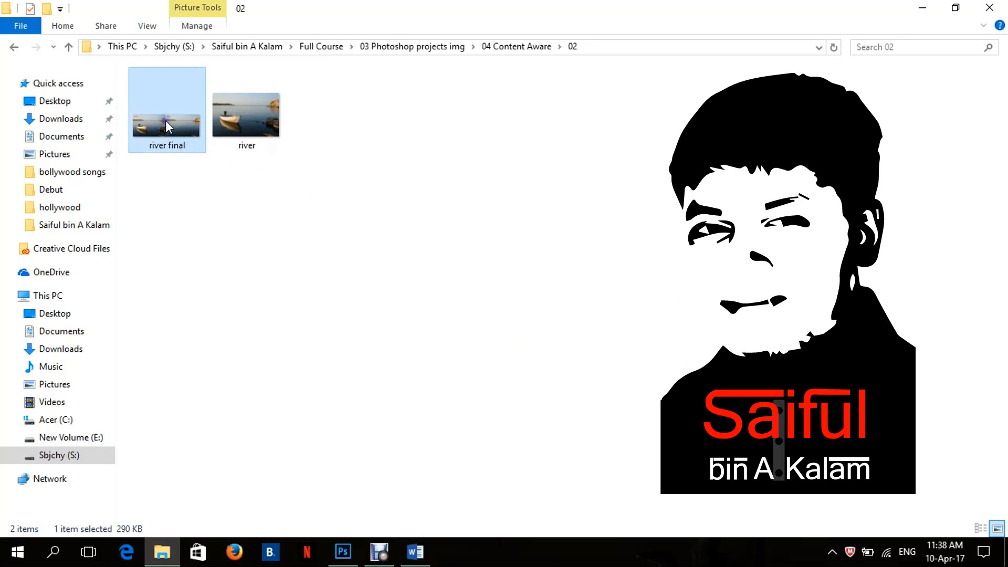
right_click(166, 120)
left_click(183, 127)
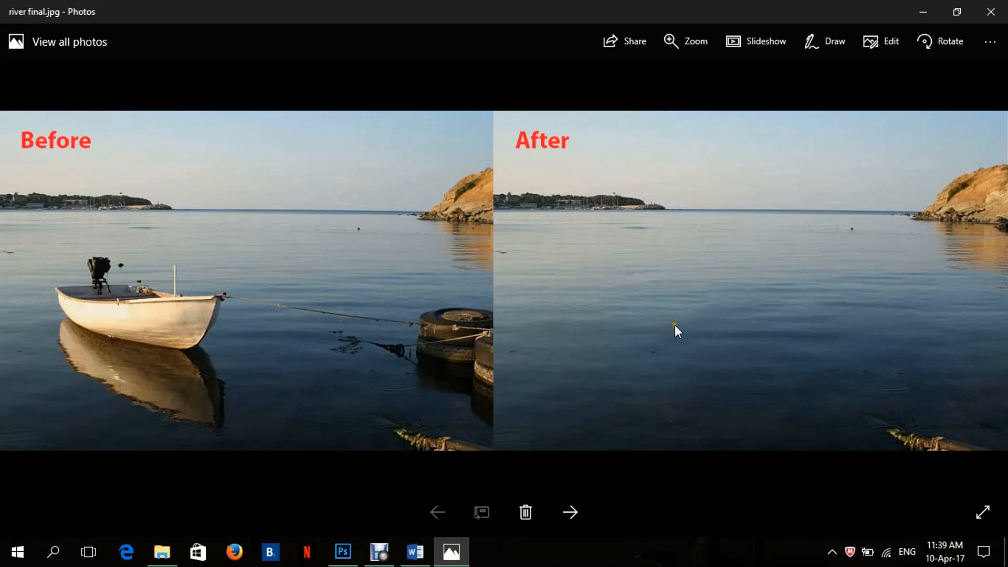
left_click(757, 333)
left_click(992, 12)
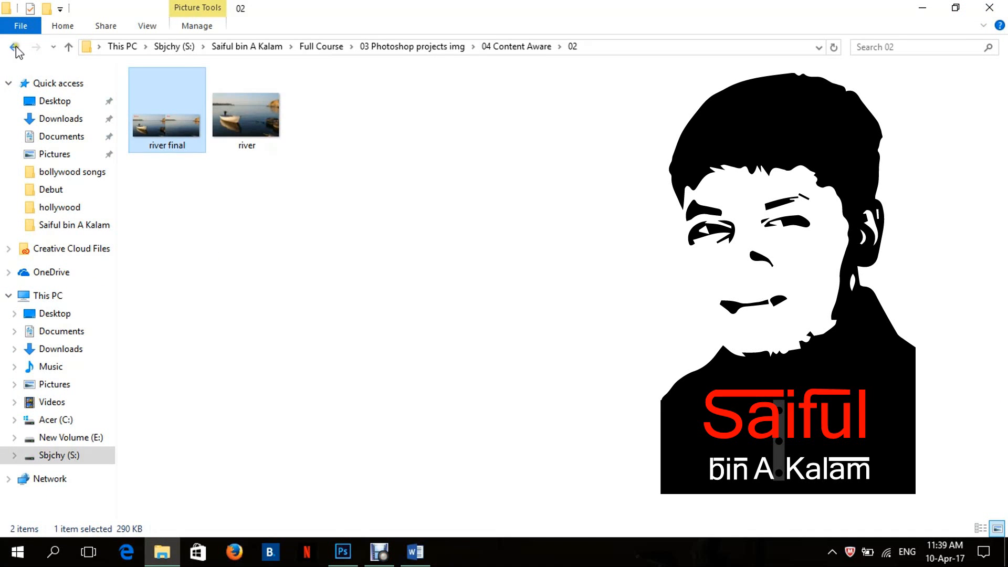
Step: Go to subfolder 03 of 04 Content Aware and view the before/after picture running a man in beach final, closing it when done
left_click(14, 47)
double_click(151, 126)
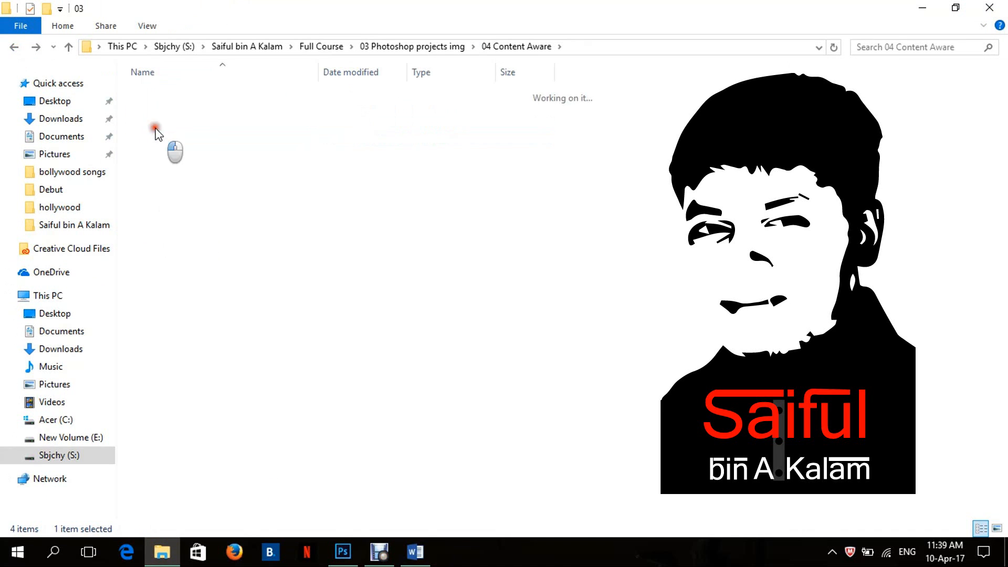
double_click(166, 126)
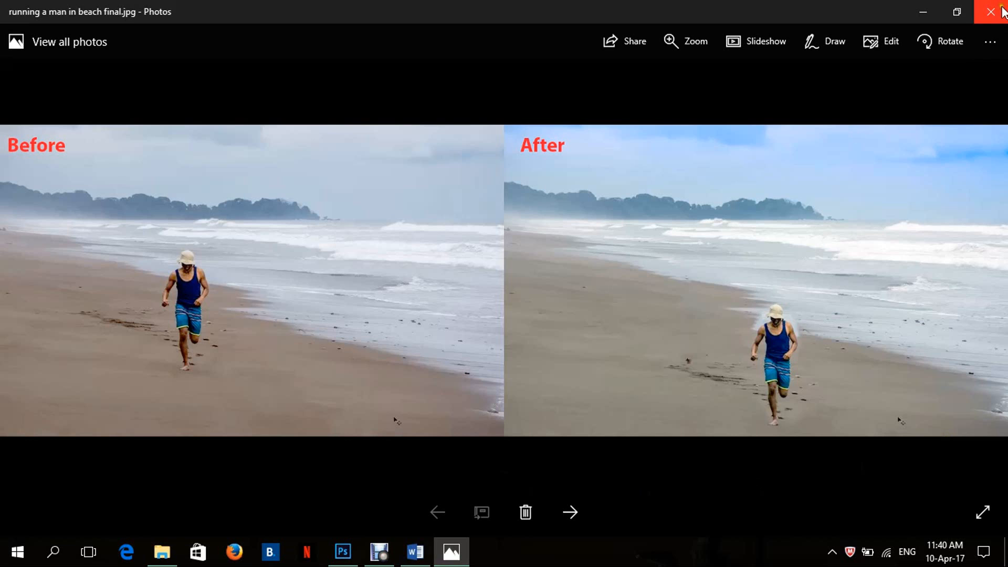
left_click(986, 20)
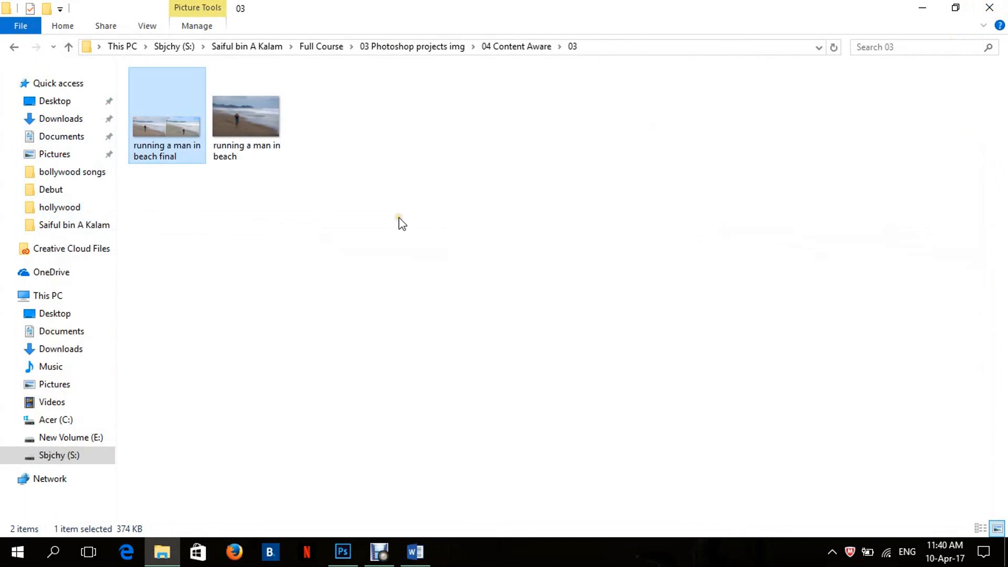
Step: Open running a man in beach in Photoshop and outline the runner together with his footprints using the Content-Aware Move tool
left_click(232, 109)
left_click_drag(232, 109, 281, 112)
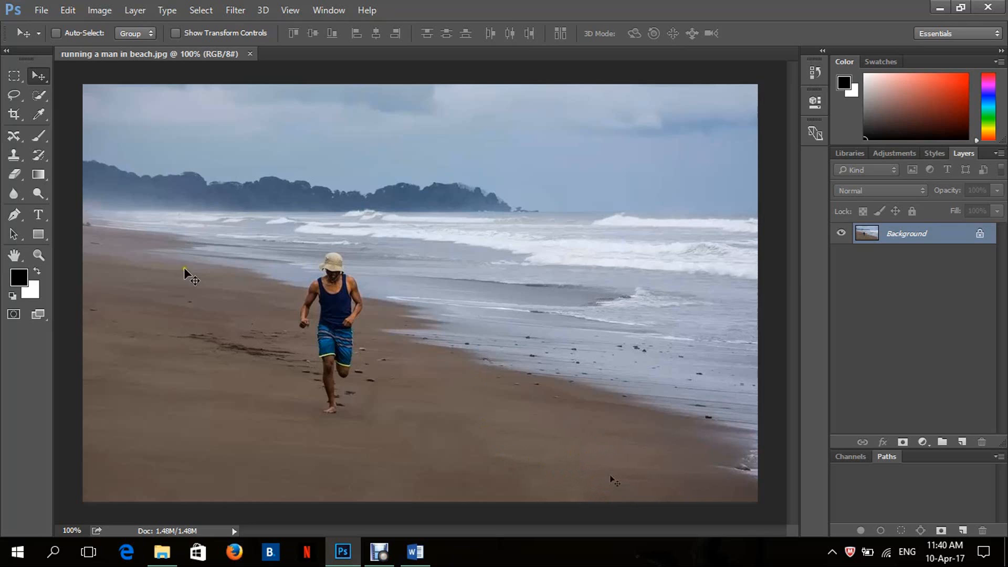
left_click(16, 136)
right_click(17, 137)
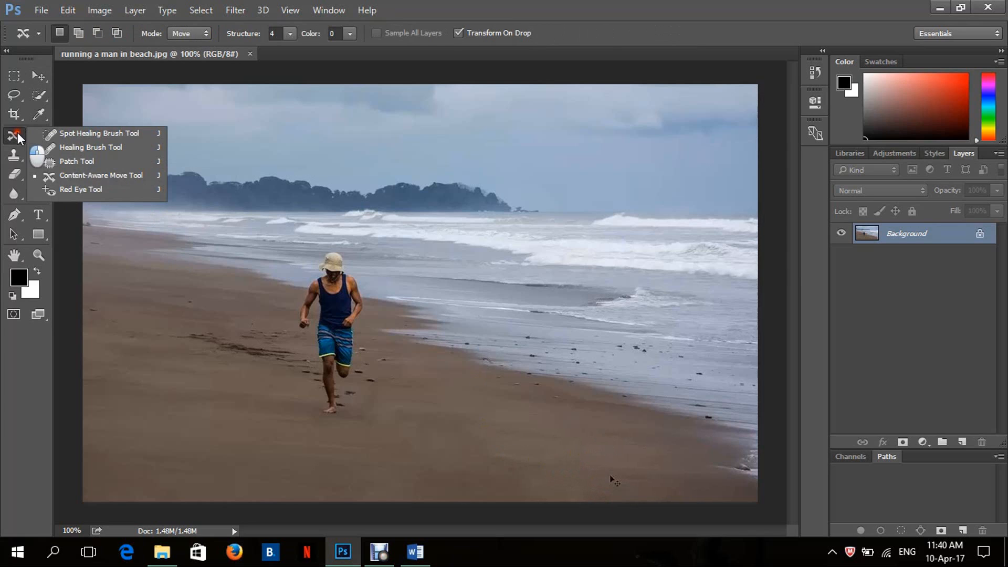
left_click(89, 182)
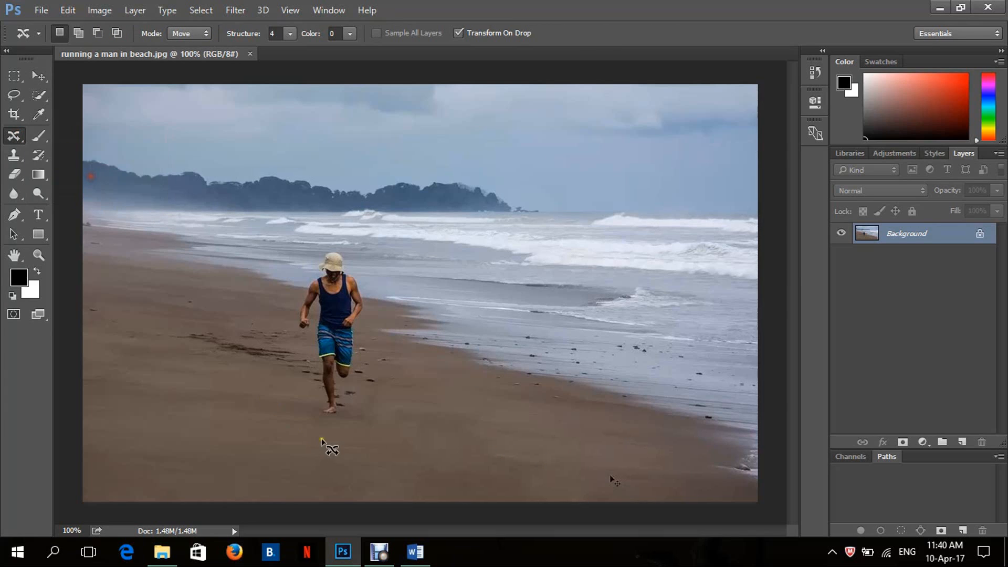
mouse_move(327, 418)
left_mouse_down()
mouse_move(304, 380)
mouse_move(190, 349)
mouse_move(169, 330)
mouse_move(231, 332)
mouse_move(256, 316)
mouse_move(282, 331)
mouse_move(320, 253)
mouse_move(344, 251)
mouse_move(368, 299)
mouse_move(359, 334)
mouse_move(391, 347)
mouse_move(395, 361)
mouse_move(377, 370)
mouse_move(379, 387)
mouse_move(330, 419)
left_mouse_up()
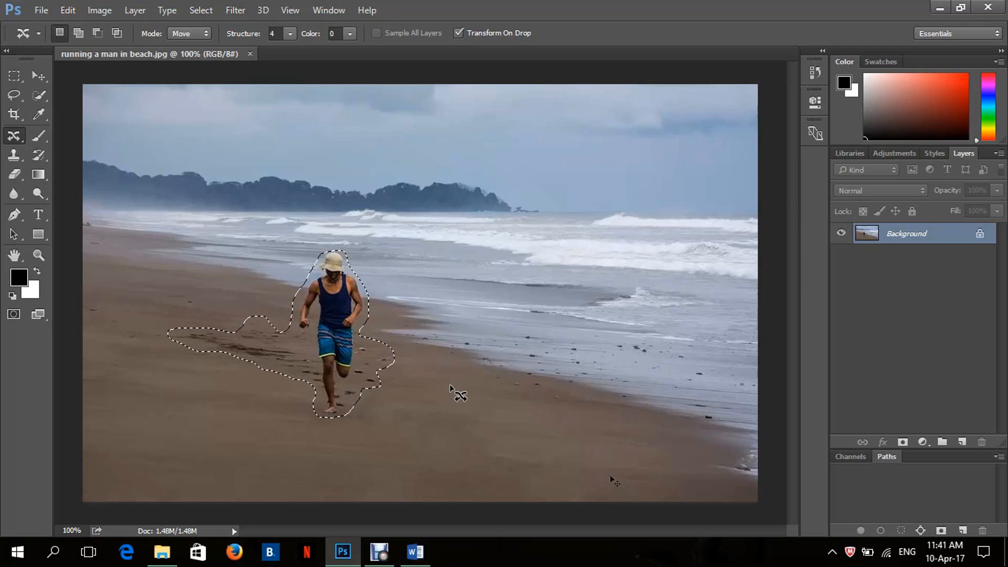
Step: Try filling the runner selection with Content-Aware contents in Normal mode at 100% opacity, deselect, and undo back to the selected runner
key("shift")
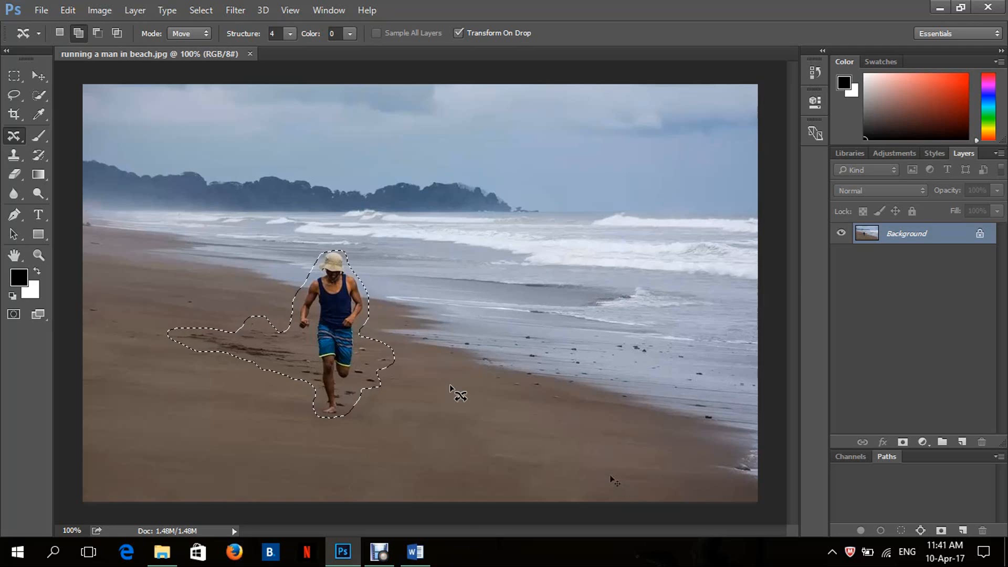
key("shift+F5")
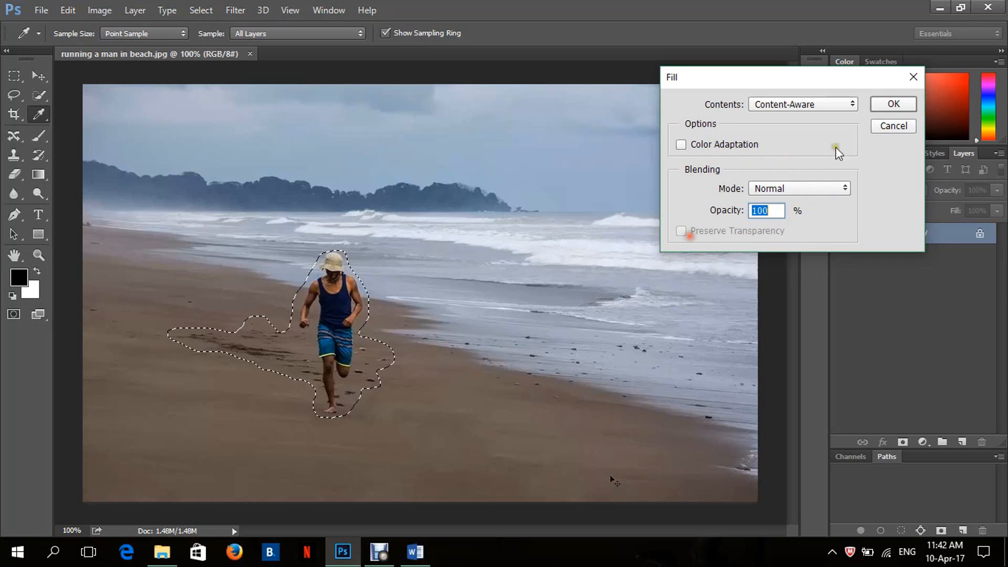
left_click(906, 105)
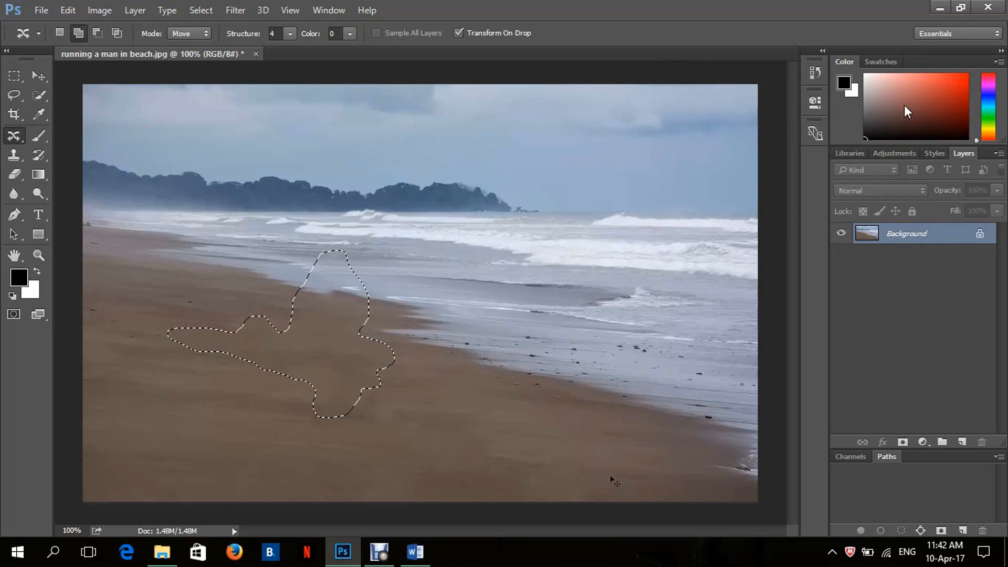
key("ctrl+d")
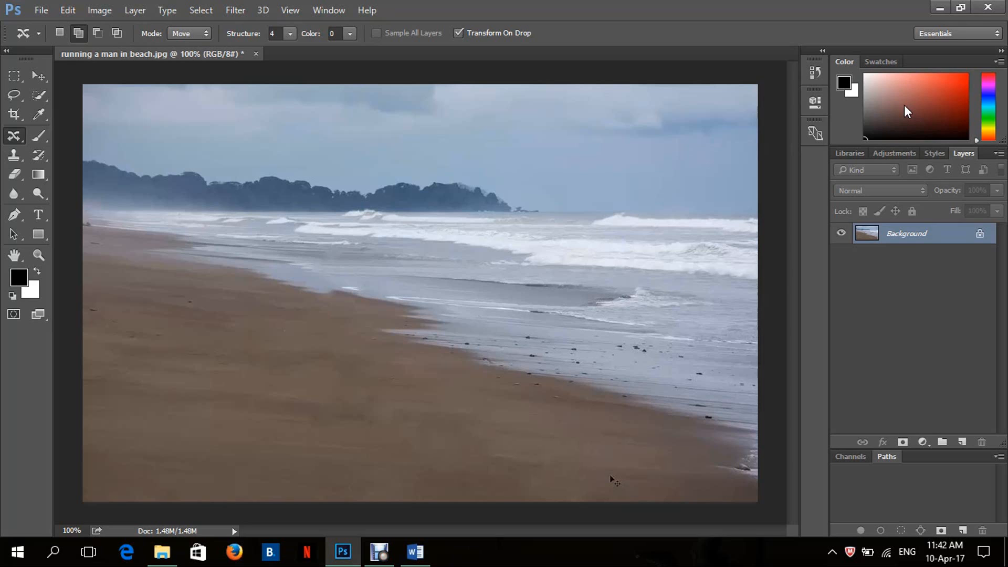
key("ctrl+alt+z")
key("ctrl+alt+z")
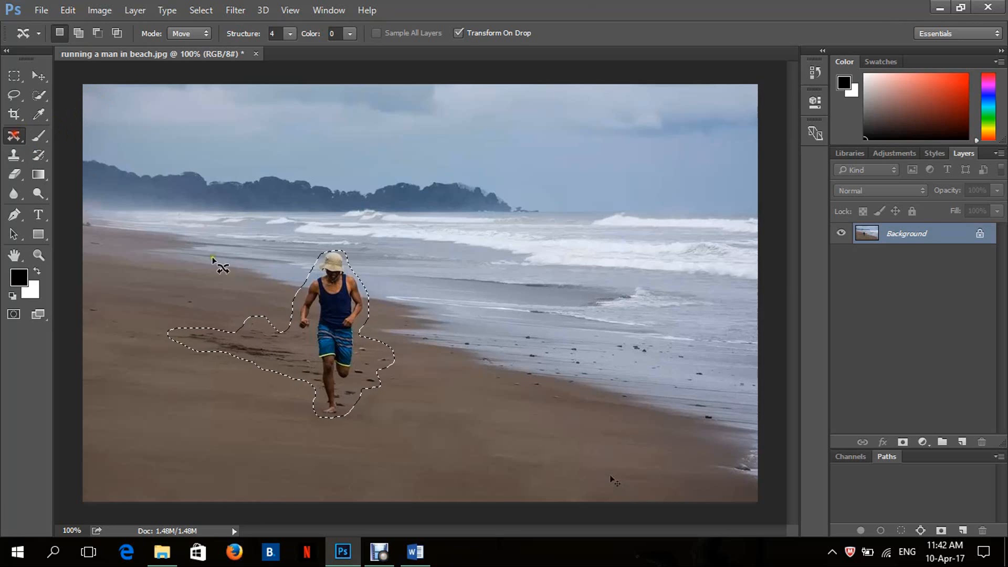
Step: Try moving the selected runner a short way down the beach with Content-Aware Move, deselect, and undo back to the original selection
left_click_drag(343, 339, 471, 395)
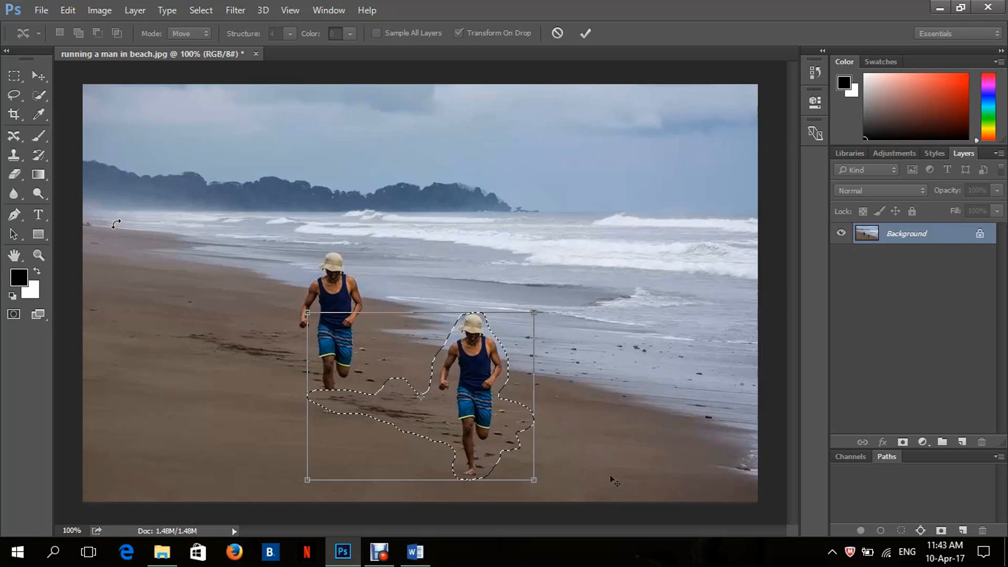
key("Return")
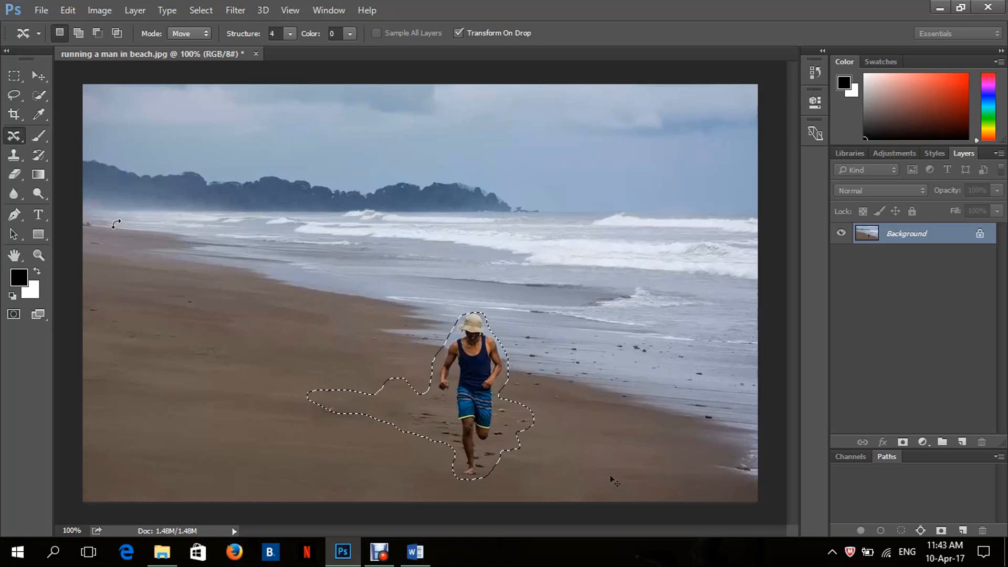
key("ctrl+d")
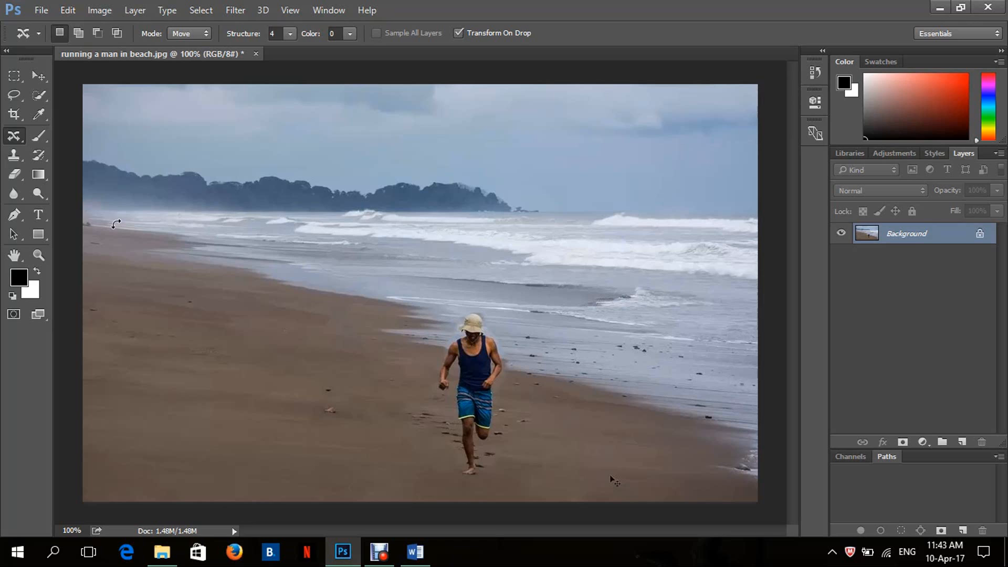
left_click(11, 137)
left_click(497, 297)
key("ctrl+alt+z")
key("ctrl+alt+z")
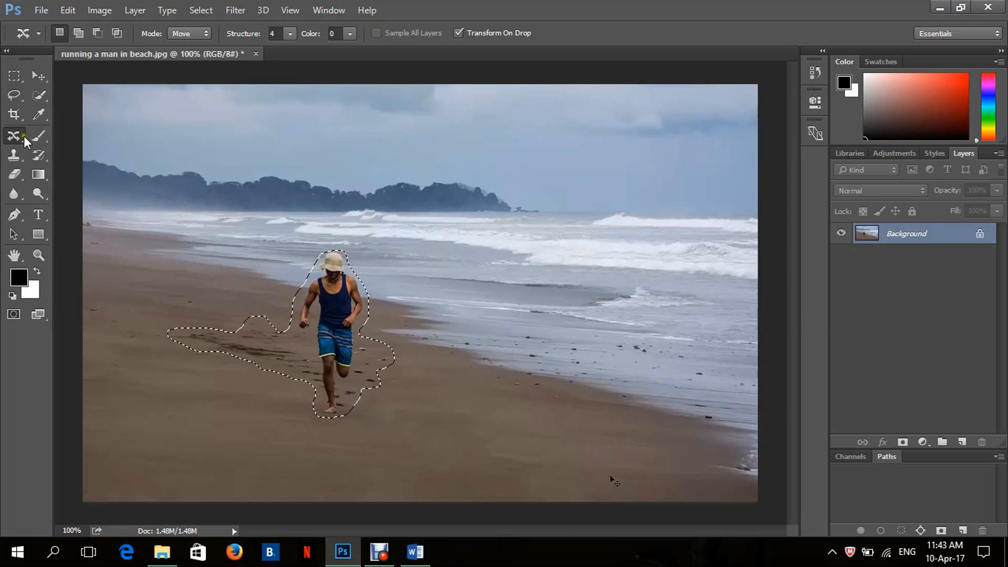
Step: Try shifting the selected runner toward the lower beach with the ordinary Move tool, and undo the shift
left_click(39, 77)
left_click_drag(337, 336, 580, 426)
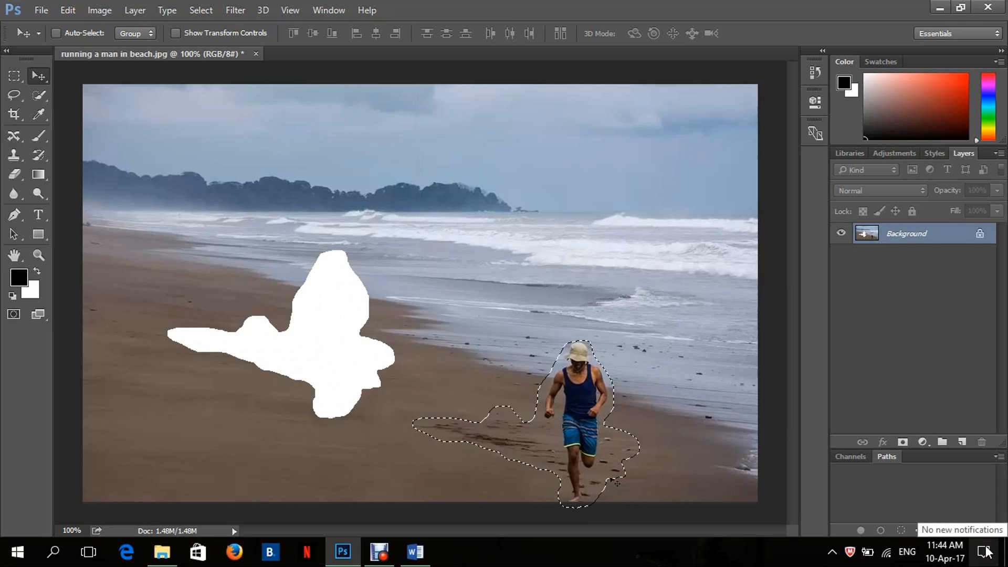
key("ctrl+z")
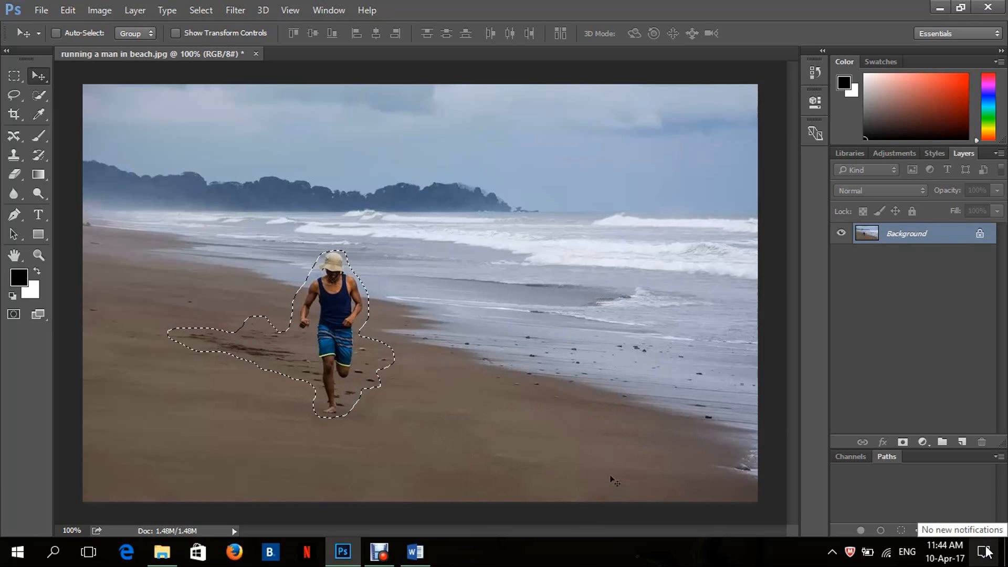
Step: Relocate the selected runner and footprints down the beach beside the waterline with the Content-Aware Move tool in Move mode, and deselect
left_click(14, 135)
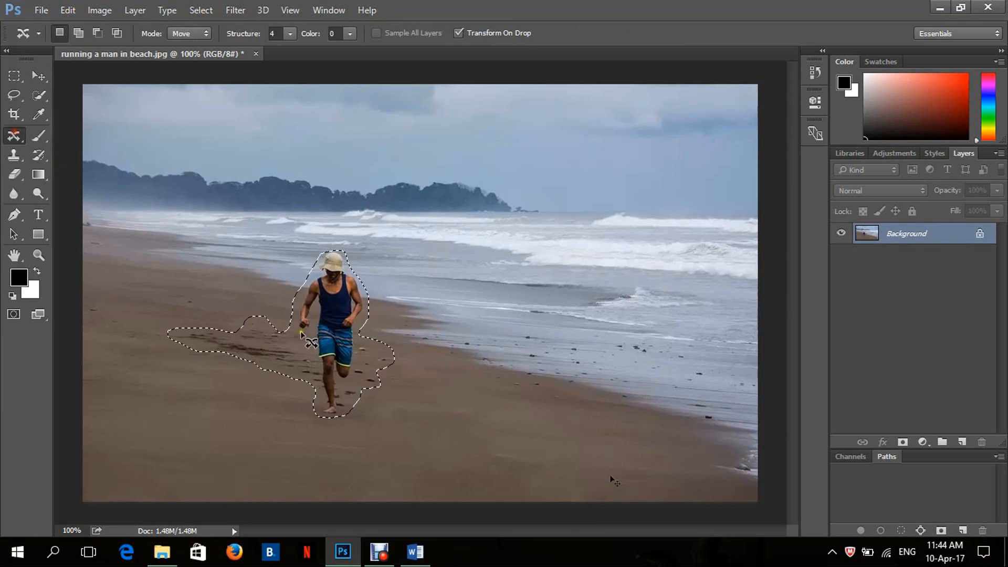
left_click_drag(327, 334, 536, 407)
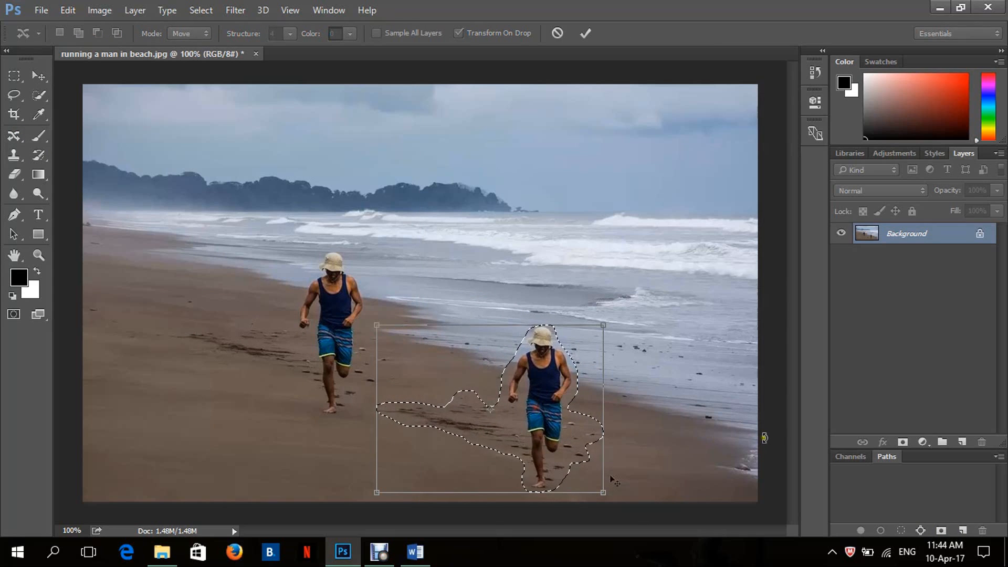
key("Return")
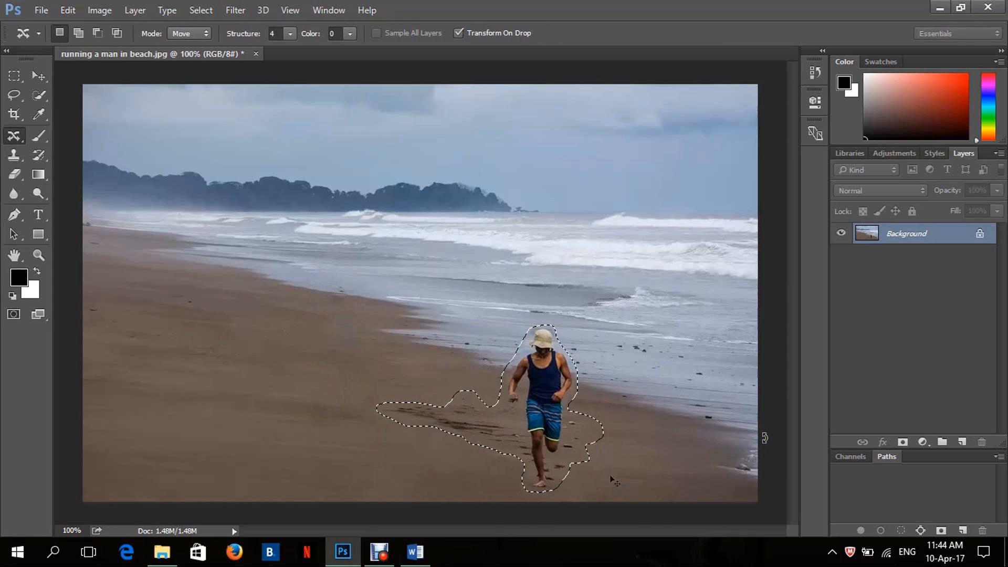
key("ctrl+d")
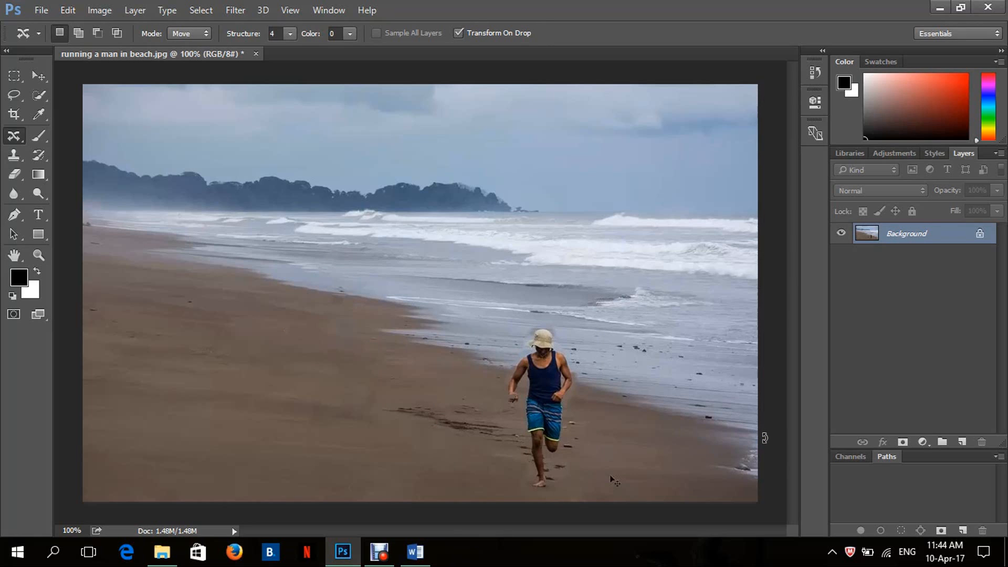
Step: Close running a man in beach.jpg without saving the changes and minimize Photoshop to return to File Explorer
key("ctrl+w")
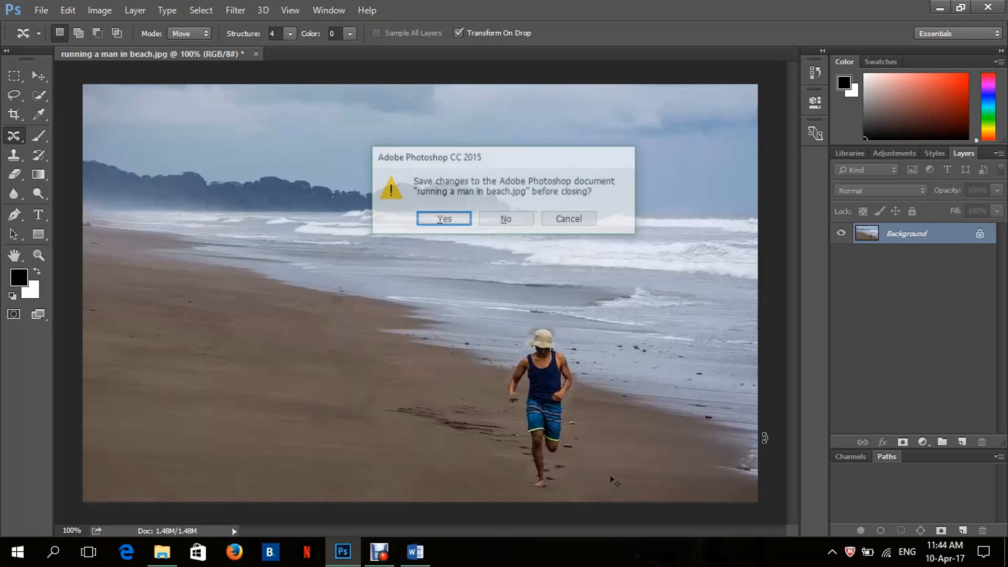
key("n")
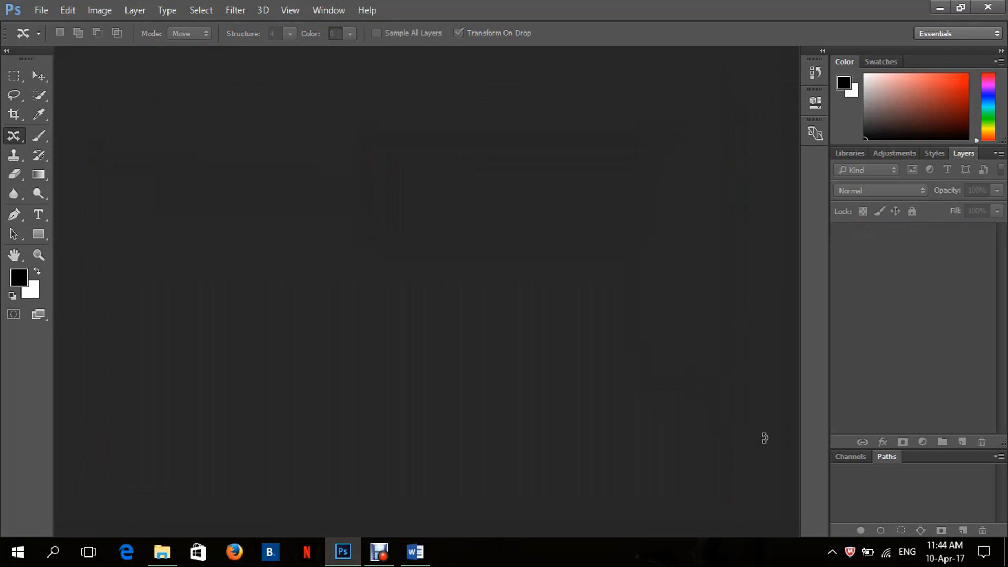
left_click(940, 8)
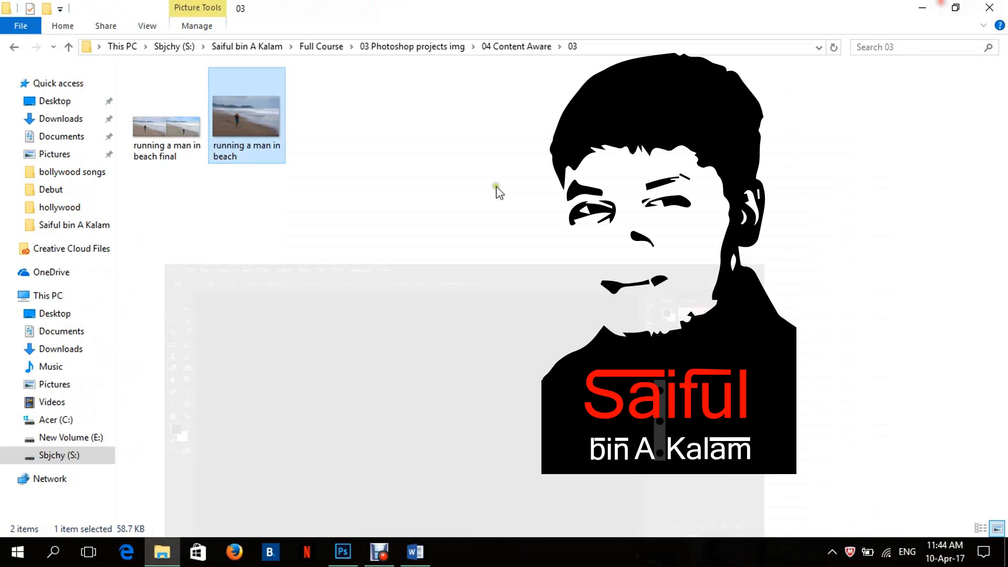
Step: Go to subfolder 04 of 04 Content Aware and view the comparison picture walking two girl in a place final
left_click(14, 46)
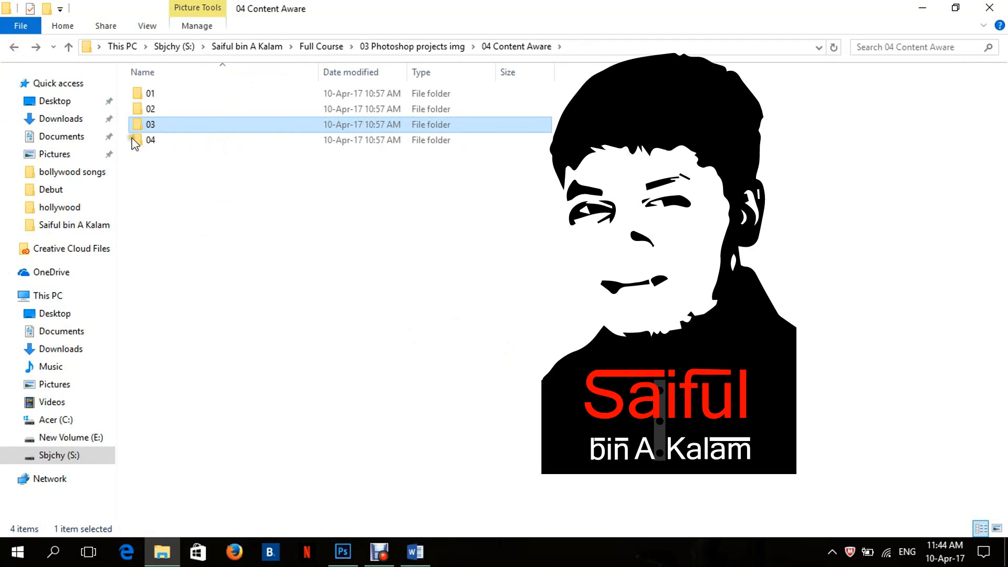
double_click(175, 143)
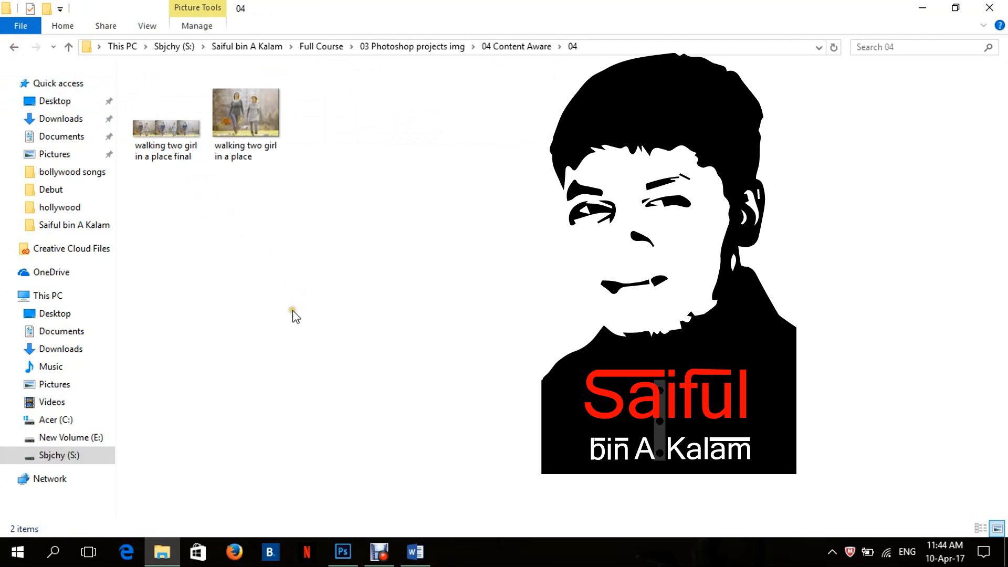
right_click(165, 114)
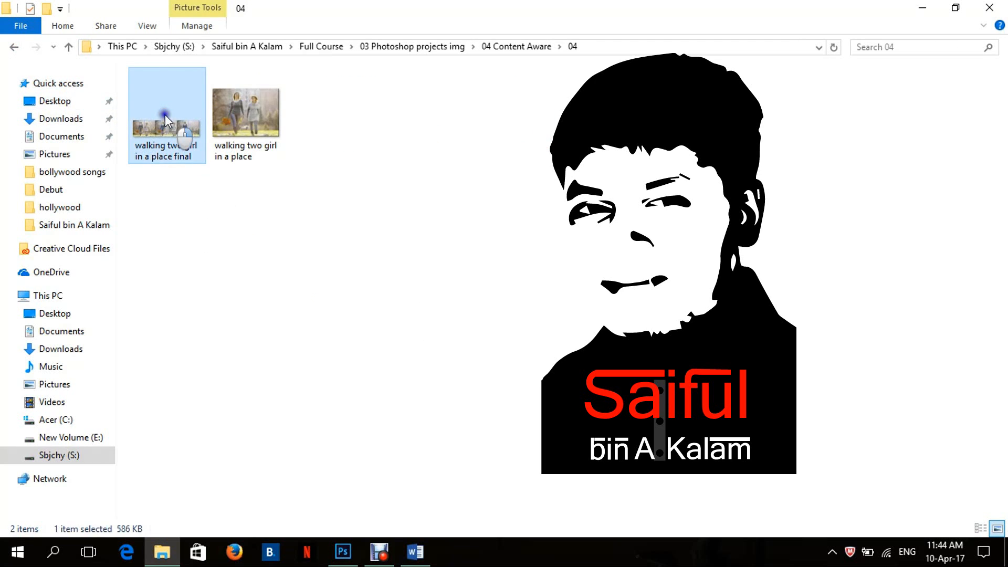
left_click(207, 126)
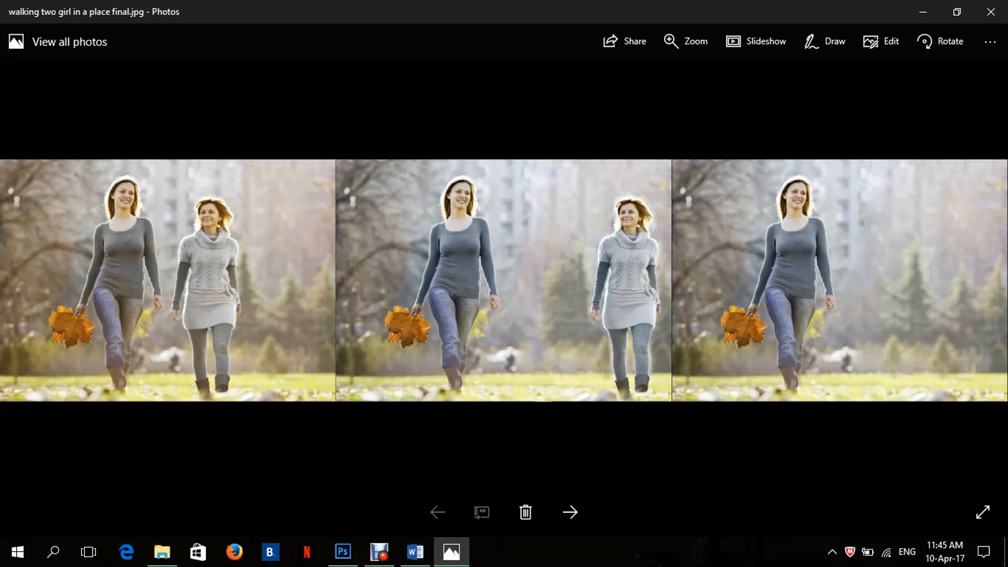
Step: Close the comparison picture, preview the original walking two girl in a place.jpg, and open that original in Photoshop
left_click(991, 11)
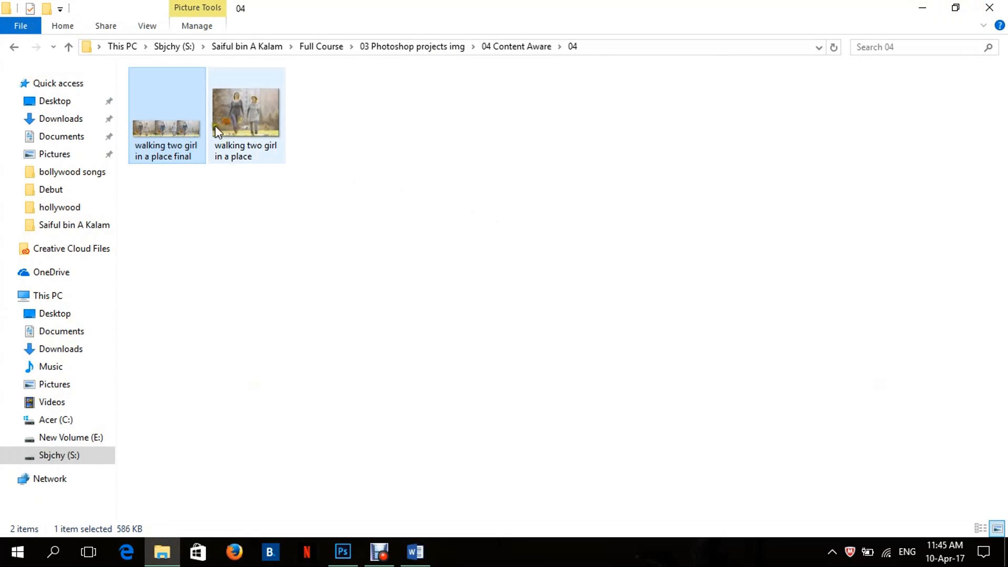
left_click(254, 104)
double_click(254, 104)
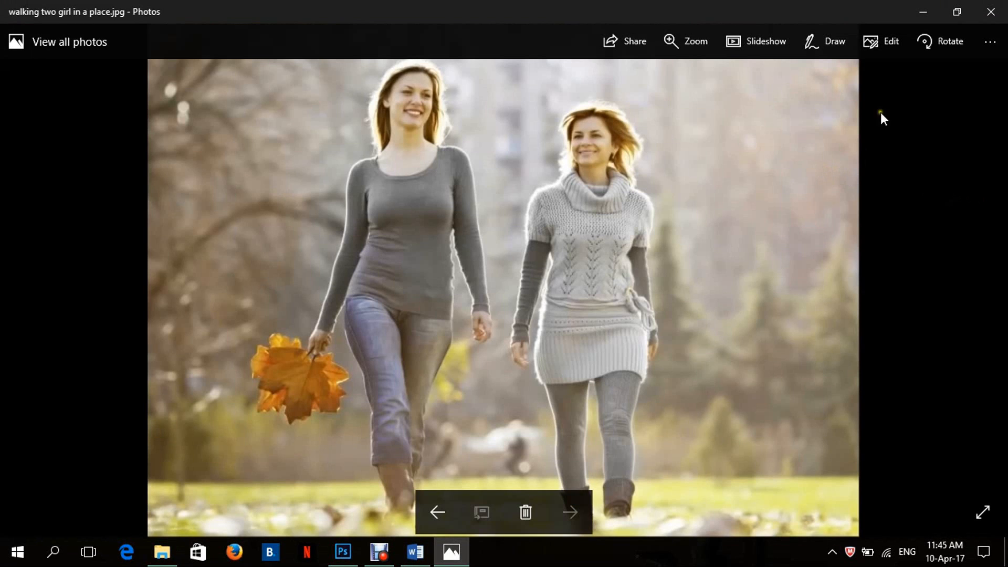
left_click(991, 12)
left_click_drag(235, 108, 395, 225)
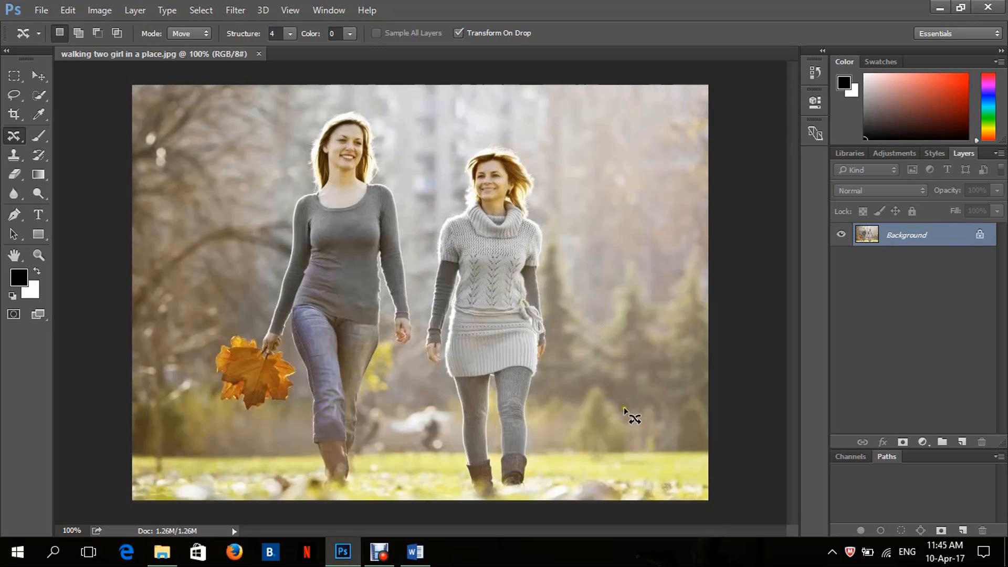
Step: Outline the woman in the light knitted dress with the Content-Aware Move tool, leaving a narrow margin of background around her
right_click(17, 138)
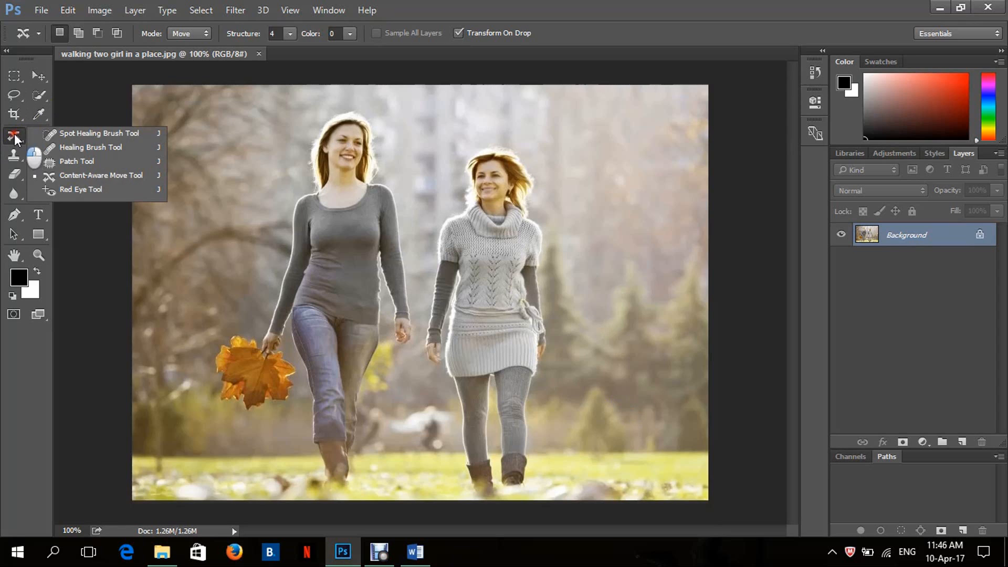
left_click(76, 176)
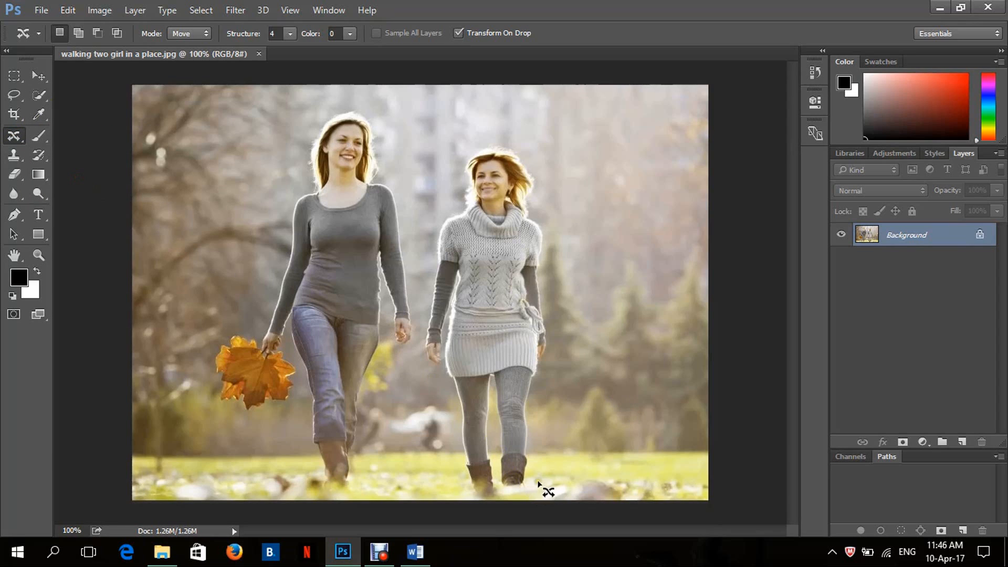
mouse_move(535, 476)
left_mouse_down()
mouse_move(484, 500)
mouse_move(467, 483)
mouse_move(444, 387)
mouse_move(419, 340)
mouse_move(435, 229)
mouse_move(463, 194)
mouse_move(463, 154)
mouse_move(500, 141)
mouse_move(532, 159)
mouse_move(551, 244)
mouse_move(551, 353)
mouse_move(533, 482)
left_mouse_up()
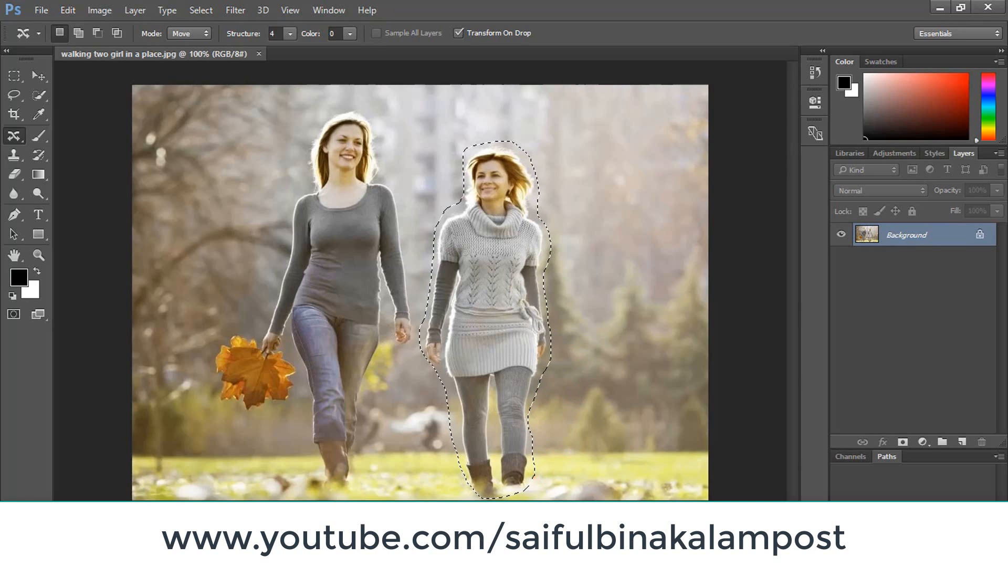